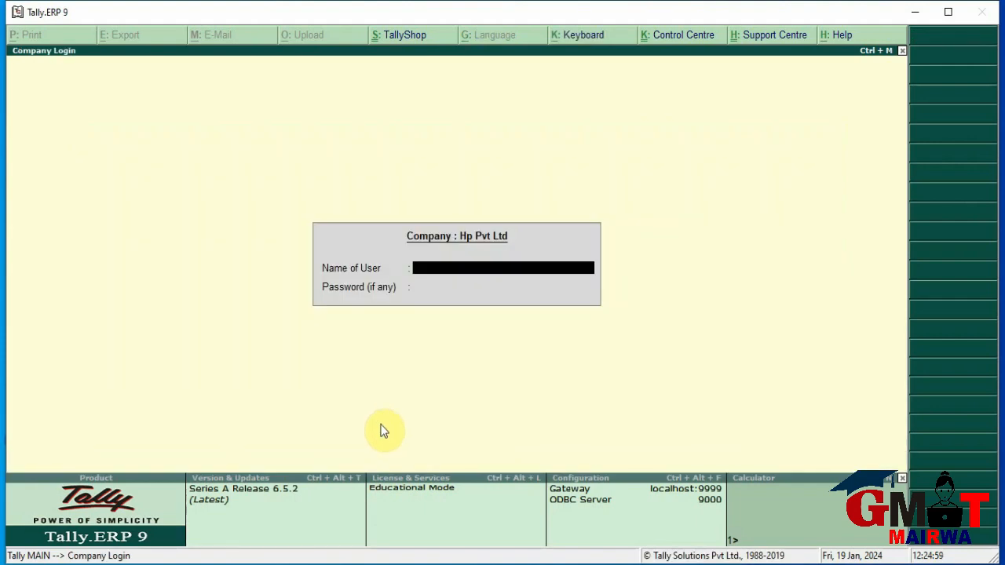
Cancel the Hp Pvt Ltd login, select Xyz Pvt Ltd and log in with the user credentials
{"action": "key", "text": "Escape"}
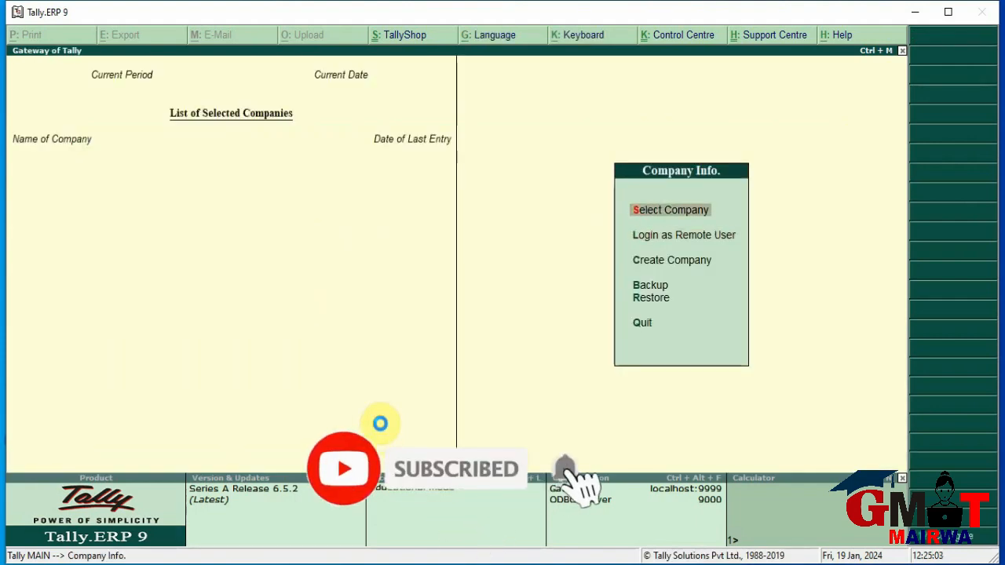
{"action": "key", "text": "Return"}
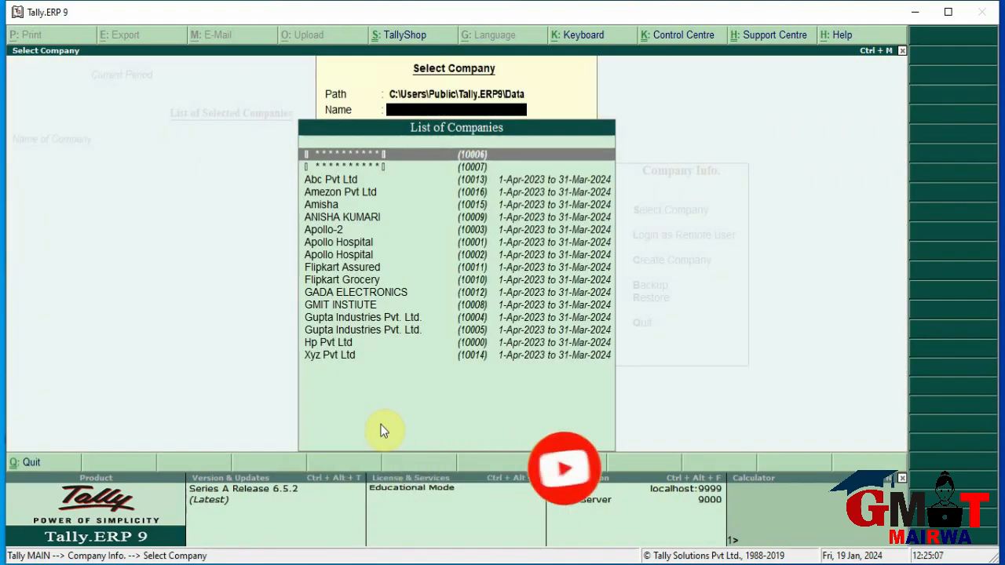
{"action": "key", "text": "Down"}
{"action": "key", "text": "Down"}
{"action": "key", "text": "Down"}
{"action": "key", "text": "Down"}
{"action": "key", "text": "Down"}
{"action": "key", "text": "Down"}
{"action": "key", "text": "Down"}
{"action": "key", "text": "Down"}
{"action": "key", "text": "Down"}
{"action": "key", "text": "Down"}
{"action": "key", "text": "Down"}
{"action": "key", "text": "Down"}
{"action": "key", "text": "Down"}
{"action": "key", "text": "Down"}
{"action": "key", "text": "Down"}
{"action": "key", "text": "Down"}
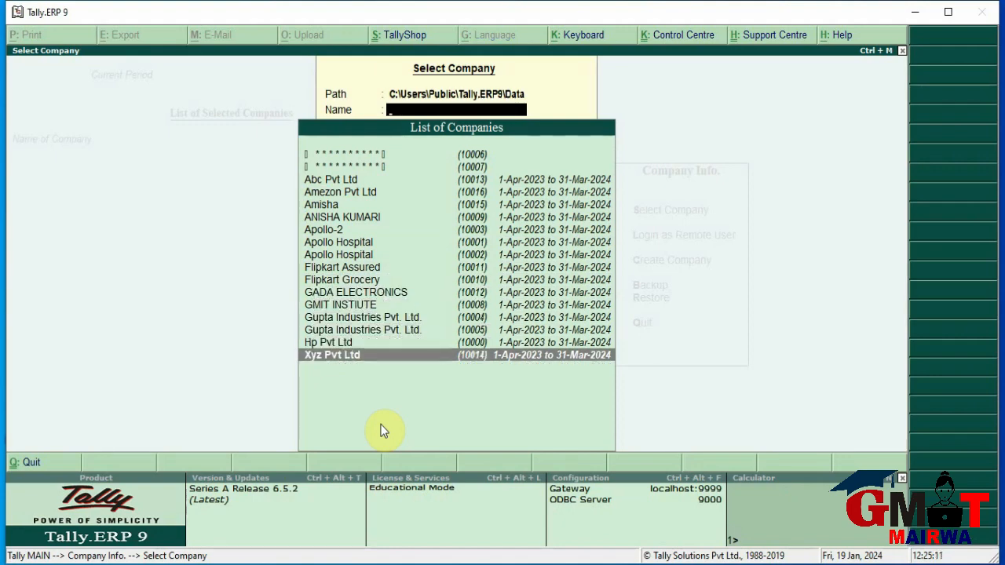
{"action": "key", "text": "Return"}
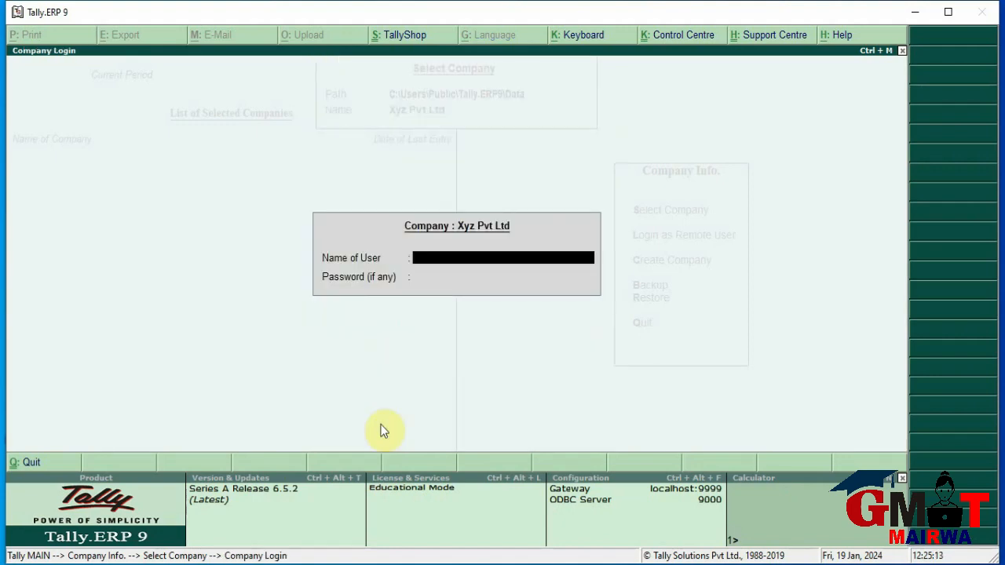
{"action": "type", "text": "xyz"}
{"action": "key", "text": "Return"}
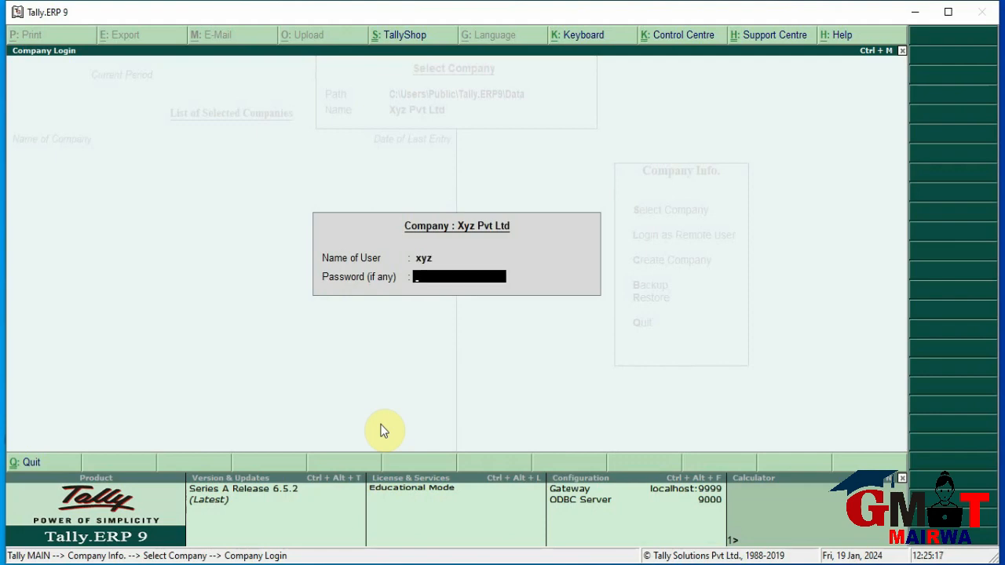
{"action": "type", "text": "xyz"}
{"action": "key", "text": "Return"}
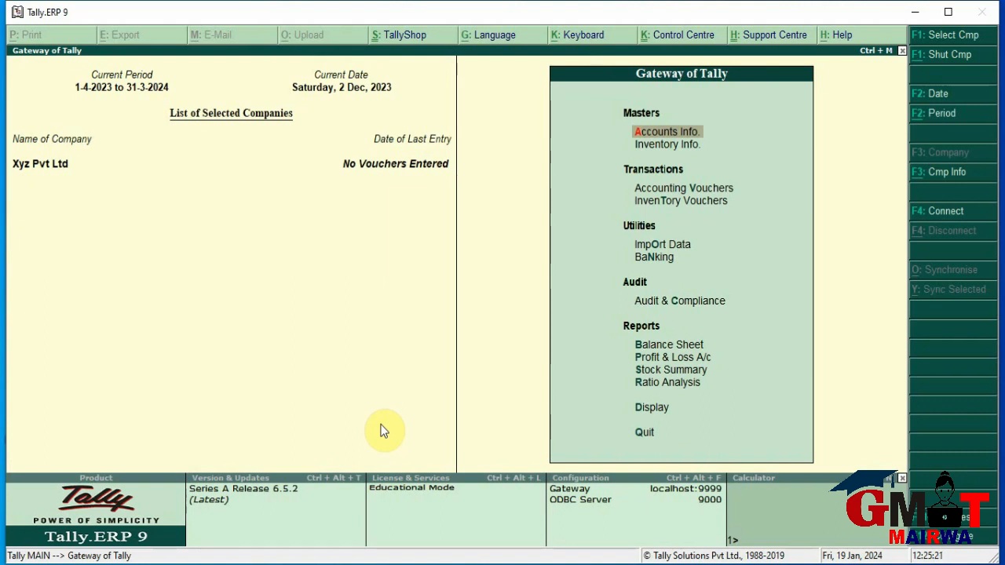
Start a Purchase voucher with supplier invoice 1235 dated 2-Dec-2023
{"action": "key", "text": "Down"}
{"action": "key", "text": "Down"}
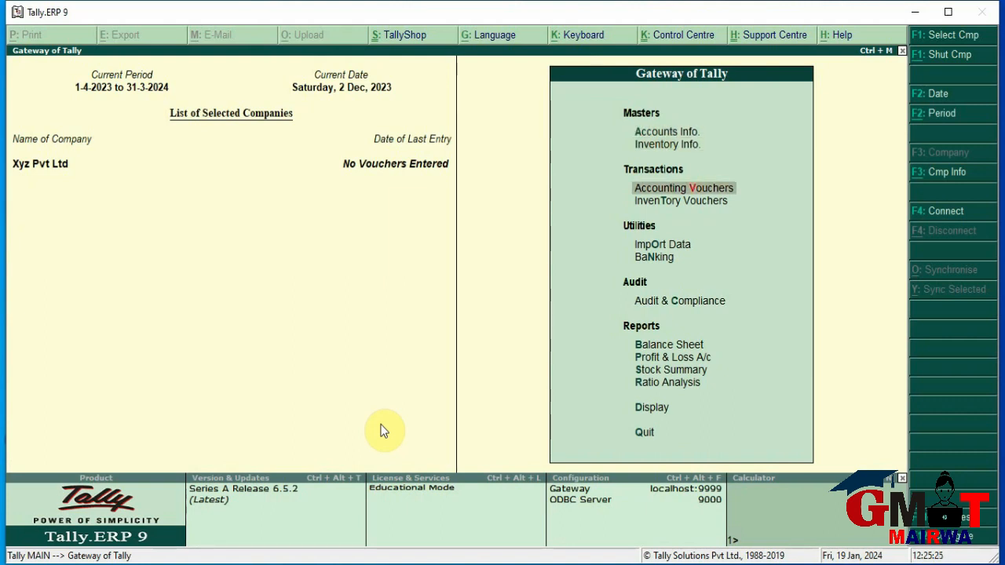
{"action": "key", "text": "Return"}
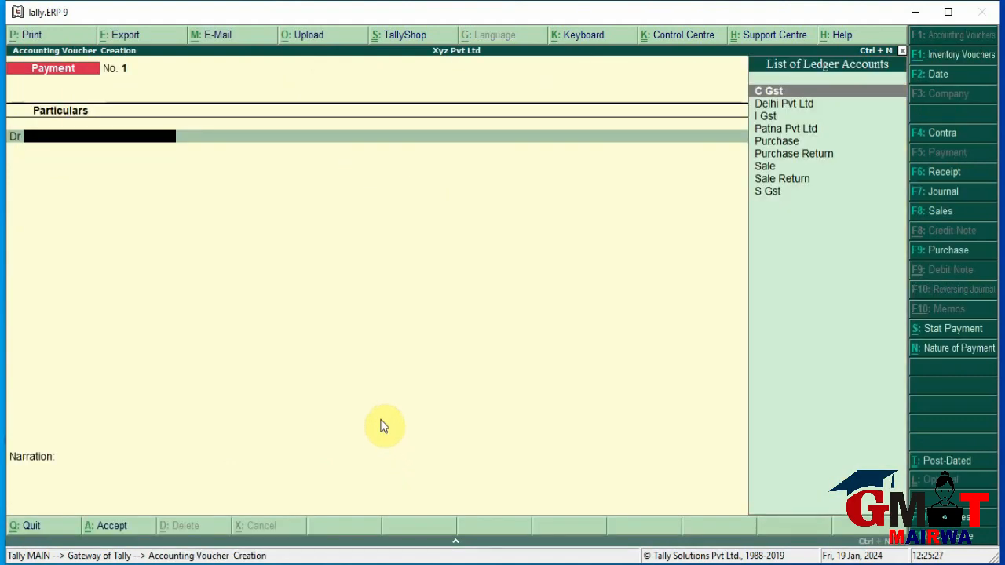
{"action": "left_click", "coordinate": [948, 253]}
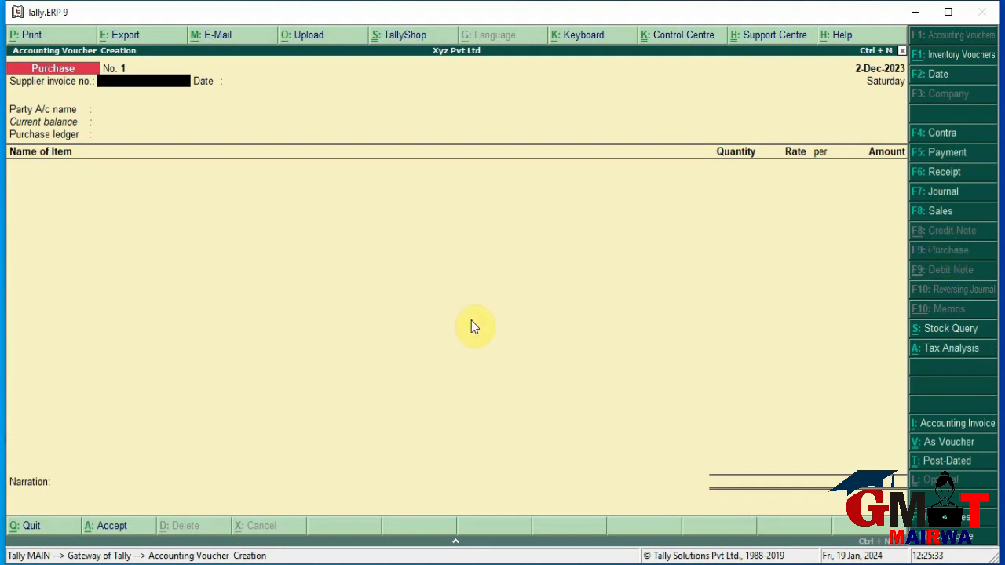
{"action": "type", "text": "1235"}
{"action": "key", "text": "Return"}
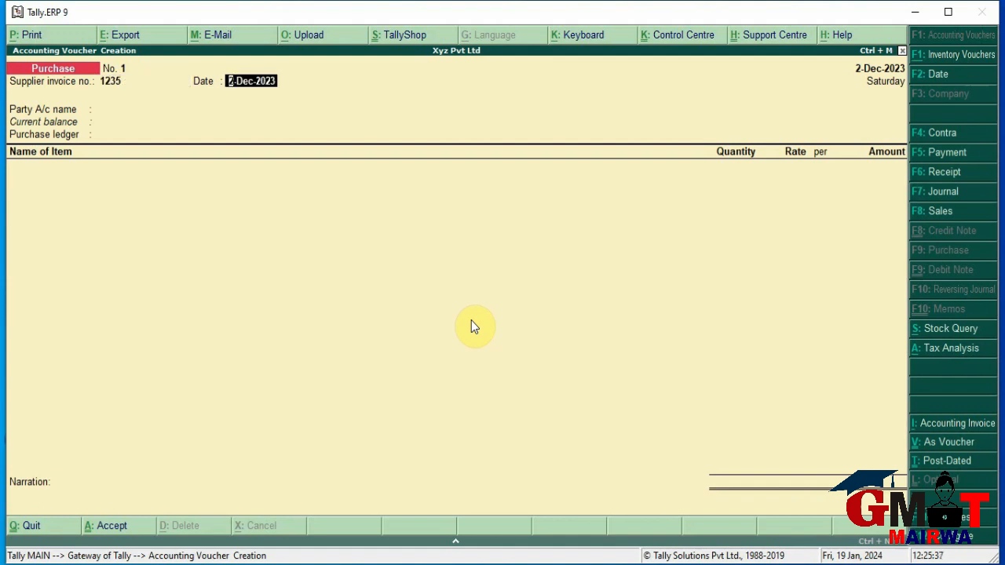
{"action": "key", "text": "Return"}
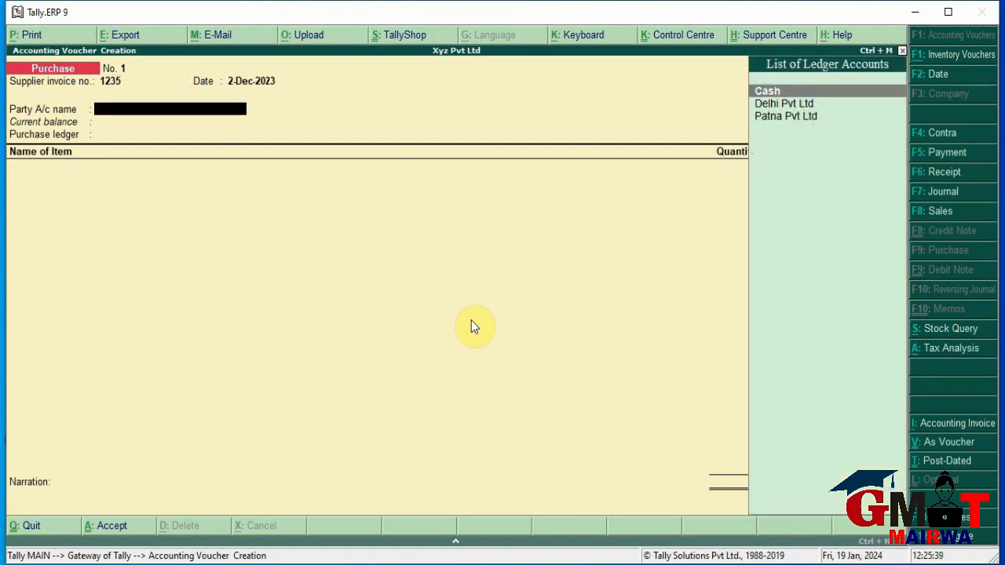
Set Delhi Pvt Ltd as the supplier party and Purchase as the purchase ledger
{"action": "key", "text": "Down"}
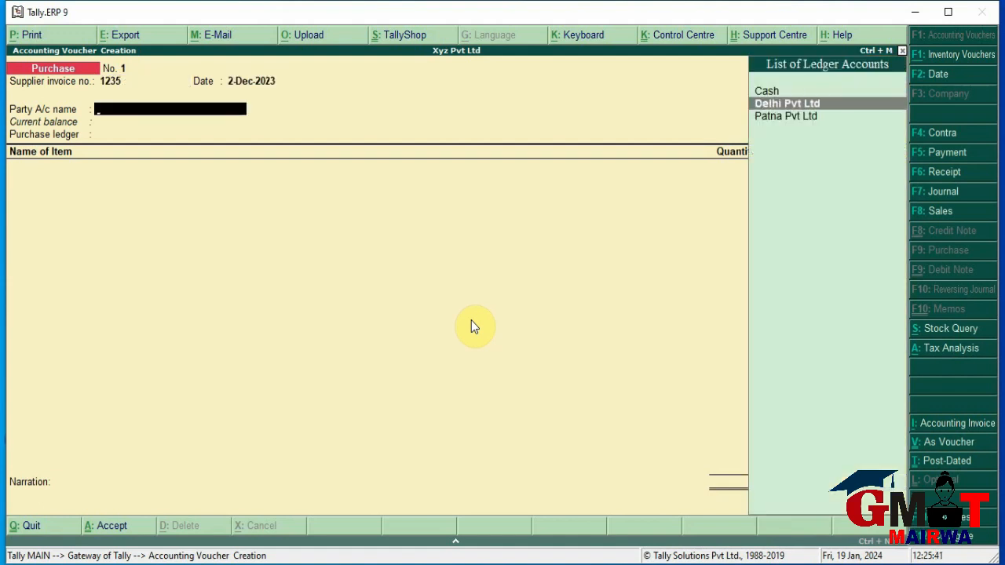
{"action": "key", "text": "Return"}
{"action": "key", "text": "Return"}
{"action": "key", "text": "Return"}
{"action": "key", "text": "Return"}
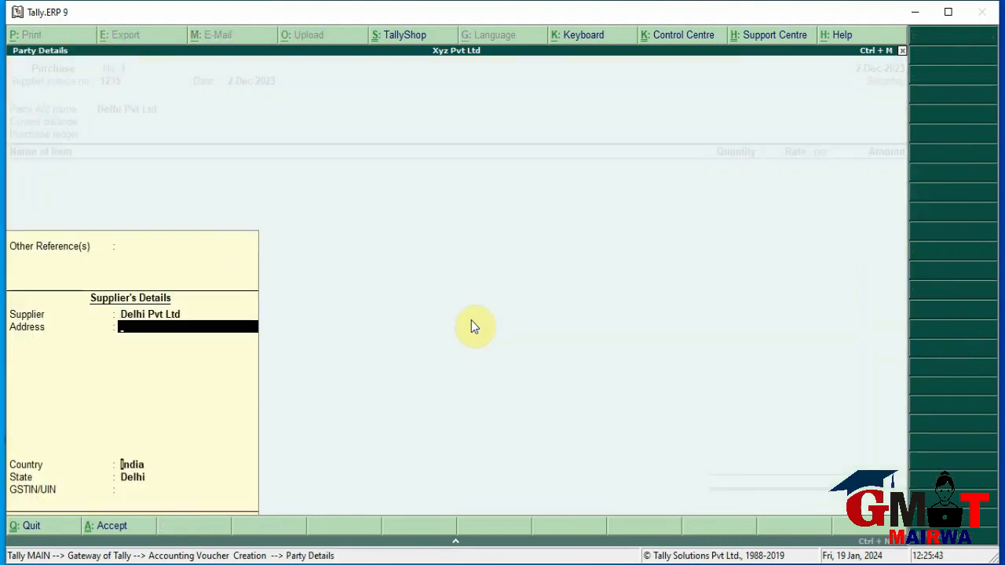
{"action": "key", "text": "Return"}
{"action": "key", "text": "Return"}
{"action": "key", "text": "Return"}
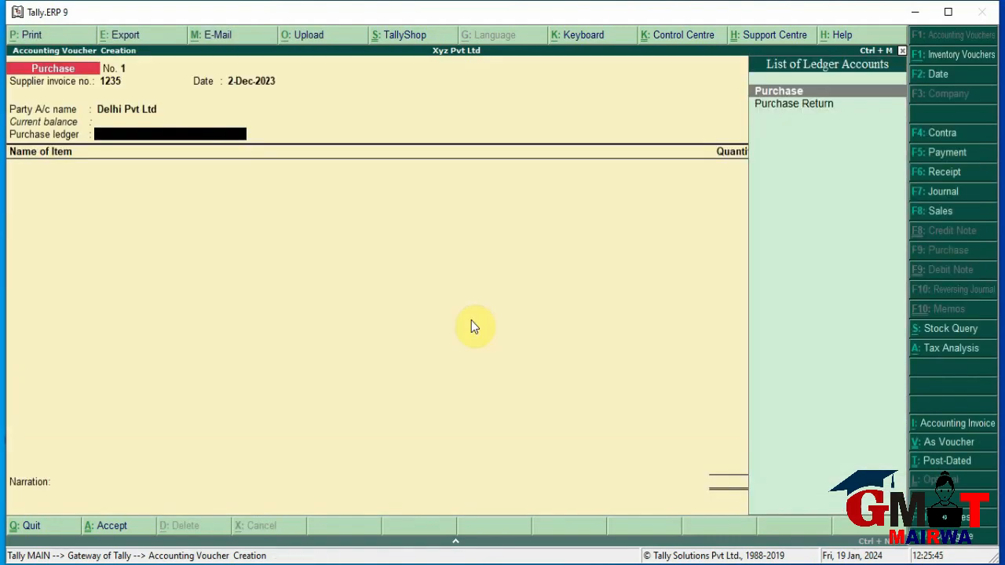
{"action": "key", "text": "Return"}
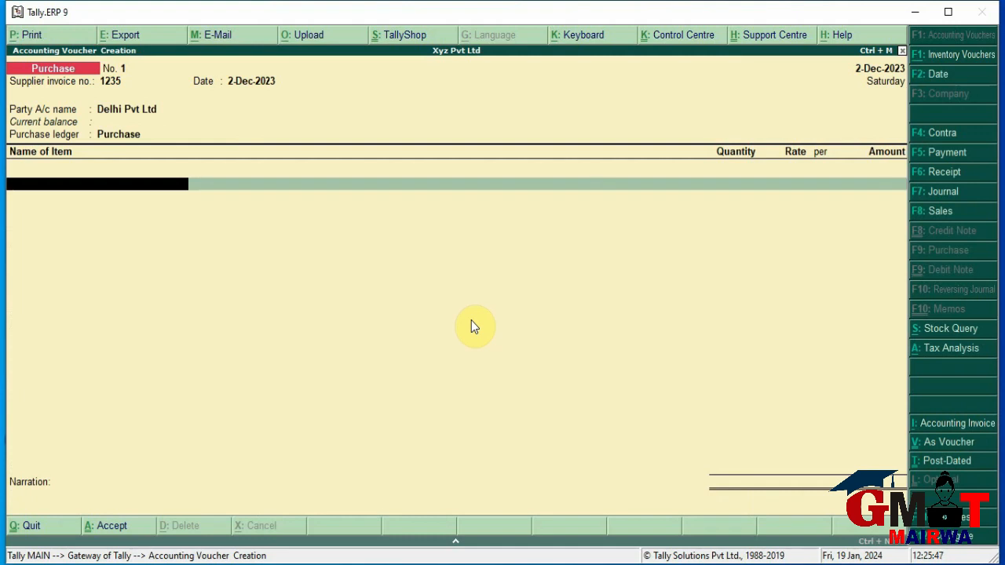
{"action": "key", "text": "Return"}
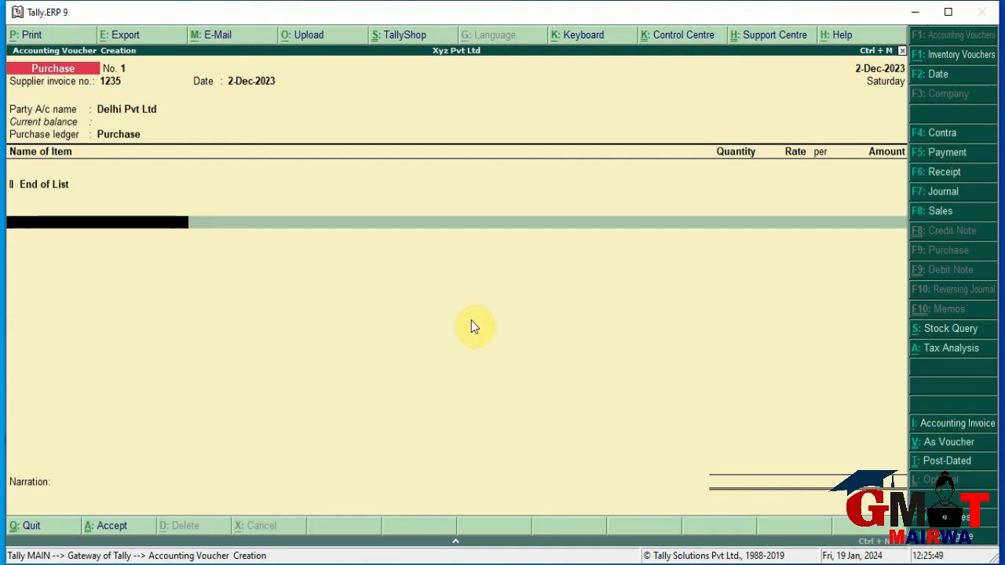
Add Banana to the purchase: 50 doz at 60.00 per doz
{"action": "key", "text": "BackSpace"}
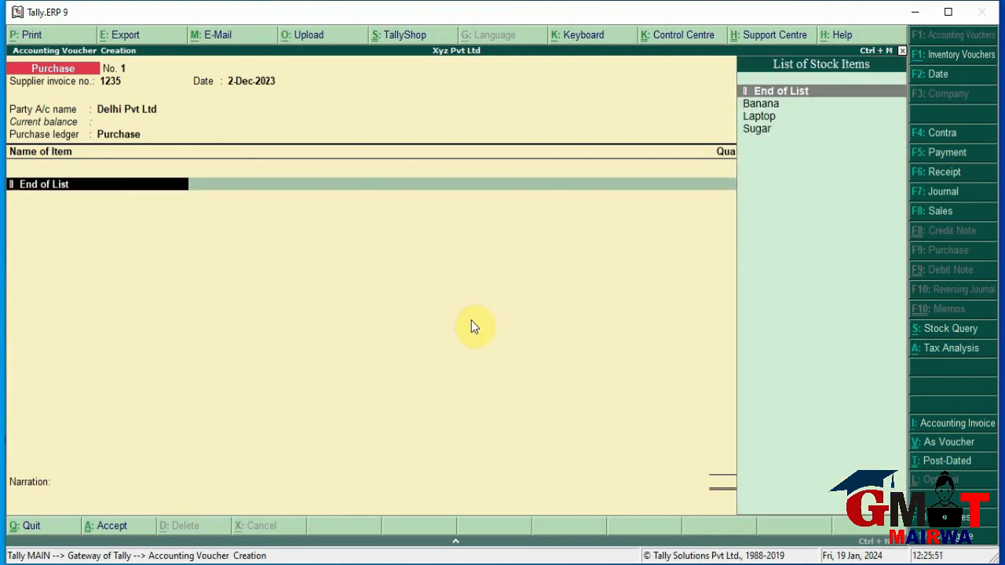
{"action": "key", "text": "Down"}
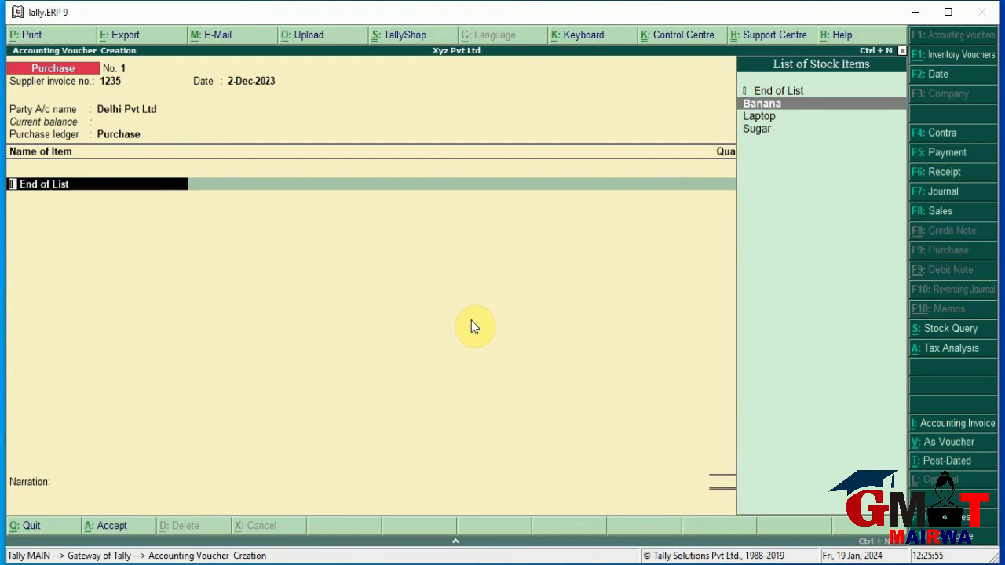
{"action": "key", "text": "Return"}
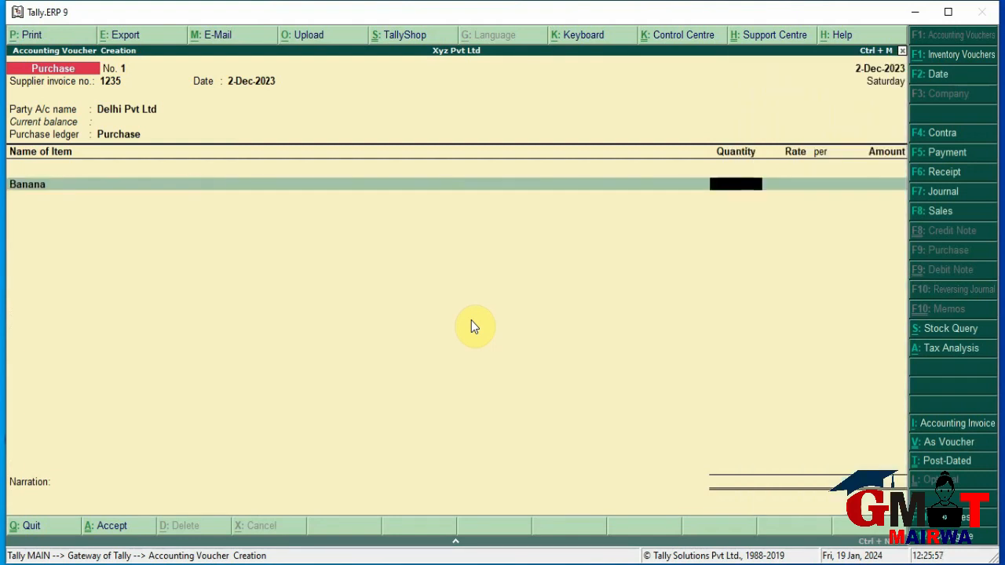
{"action": "type", "text": "50"}
{"action": "key", "text": "Return"}
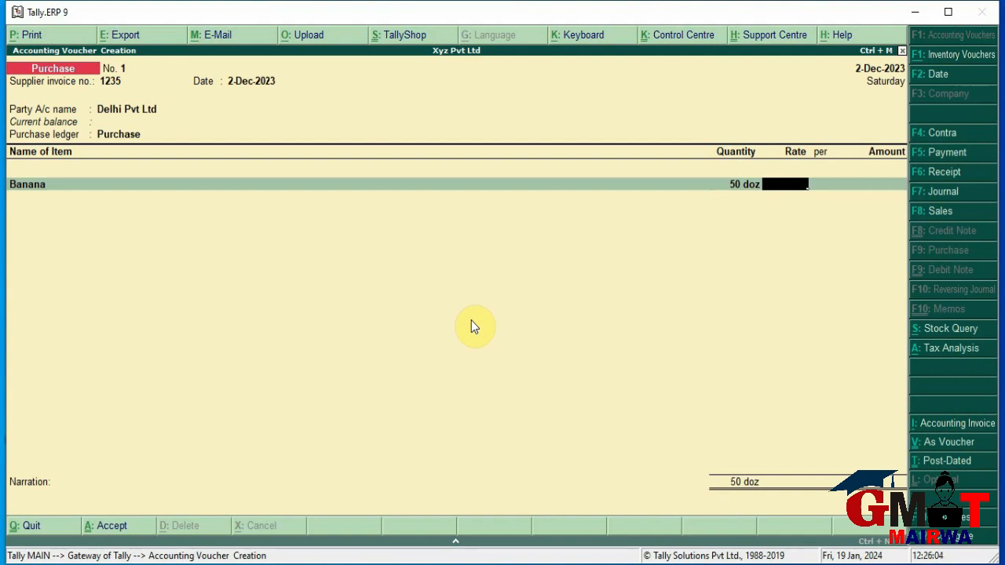
{"action": "type", "text": "60"}
{"action": "key", "text": "Return"}
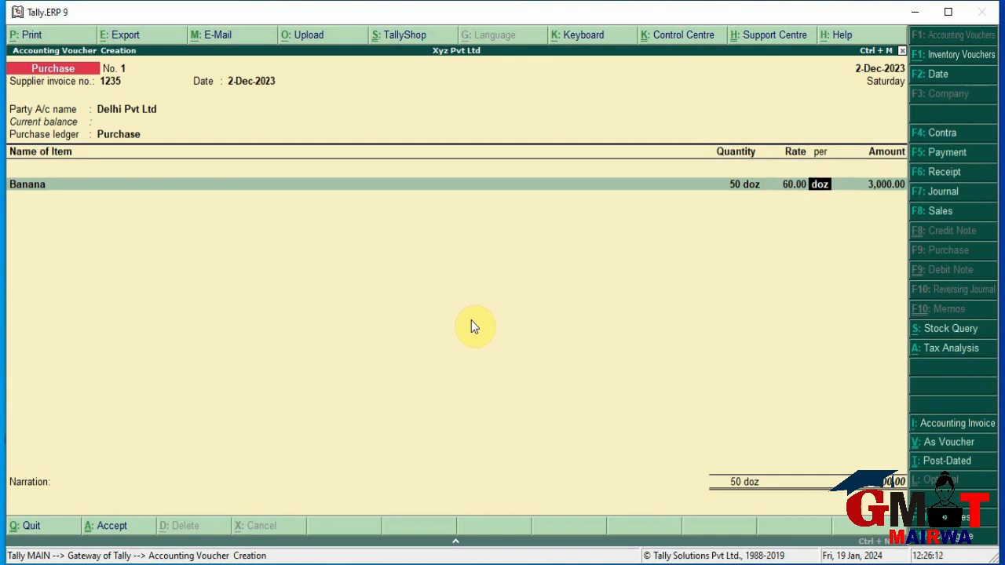
{"action": "key", "text": "Return"}
{"action": "key", "text": "Return"}
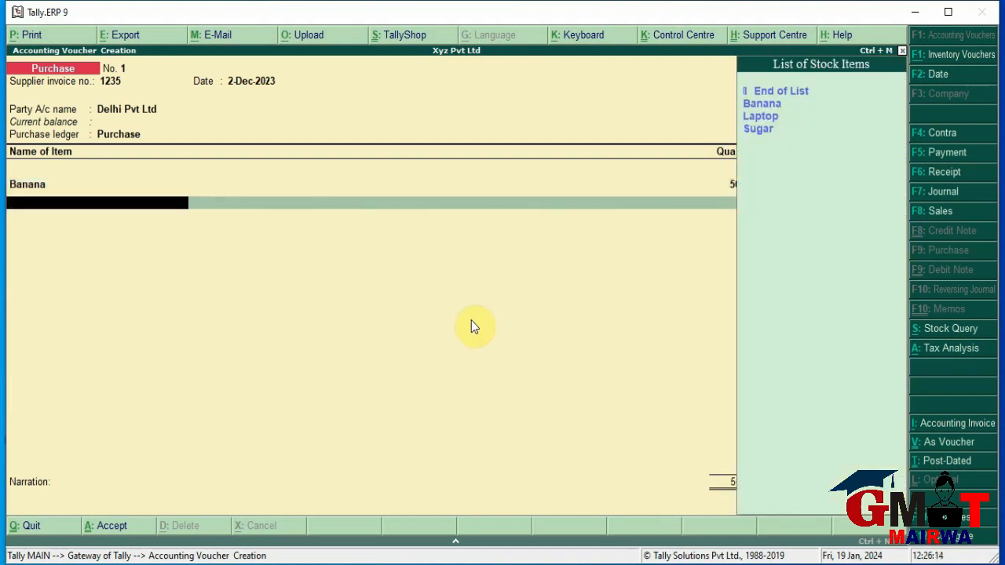
Add Laptop to the purchase: 20 pic at 25000
{"action": "key", "text": "Down"}
{"action": "key", "text": "Down"}
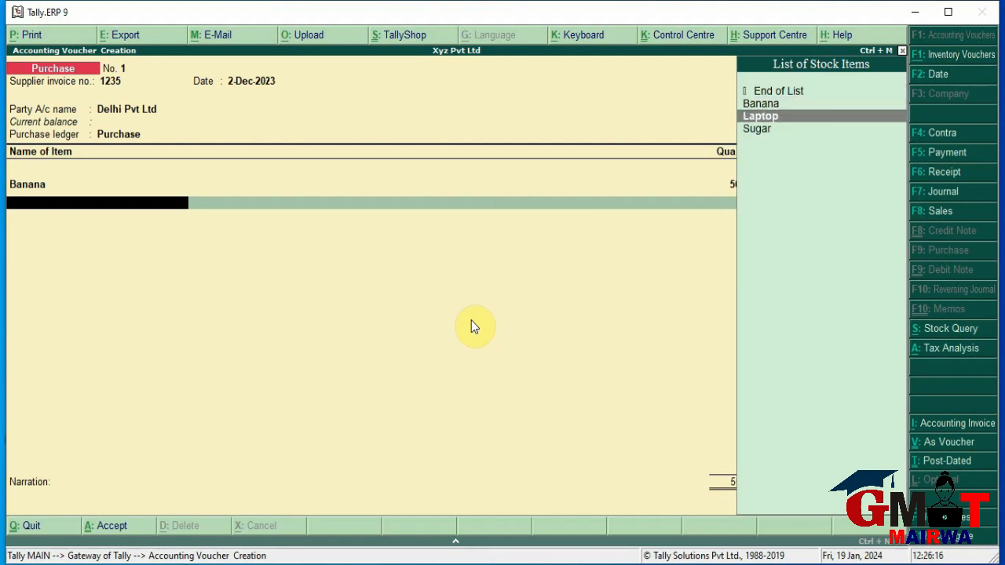
{"action": "key", "text": "Return"}
{"action": "type", "text": "20"}
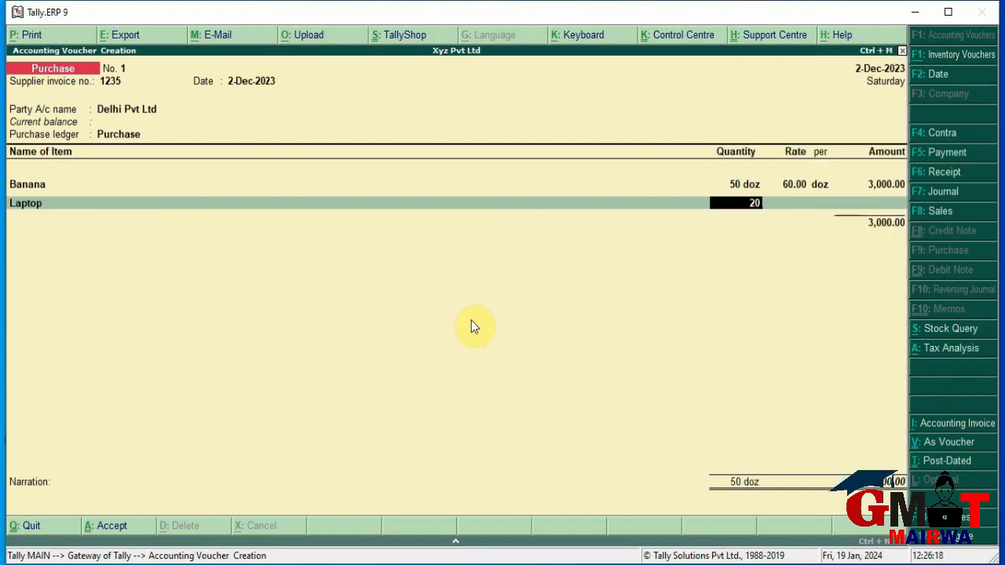
{"action": "key", "text": "Return"}
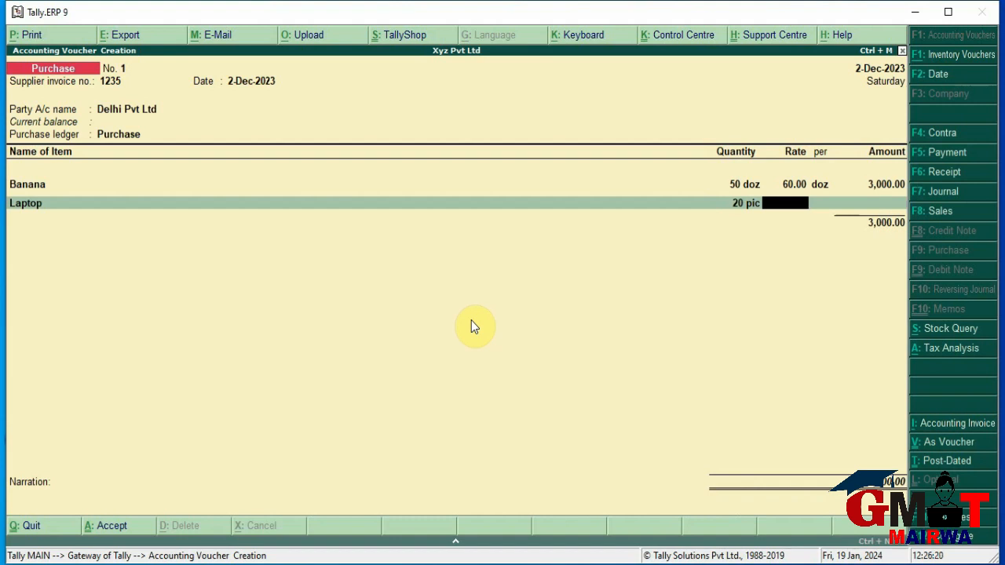
{"action": "type", "text": "25000"}
{"action": "key", "text": "Return"}
{"action": "key", "text": "Return"}
{"action": "key", "text": "Return"}
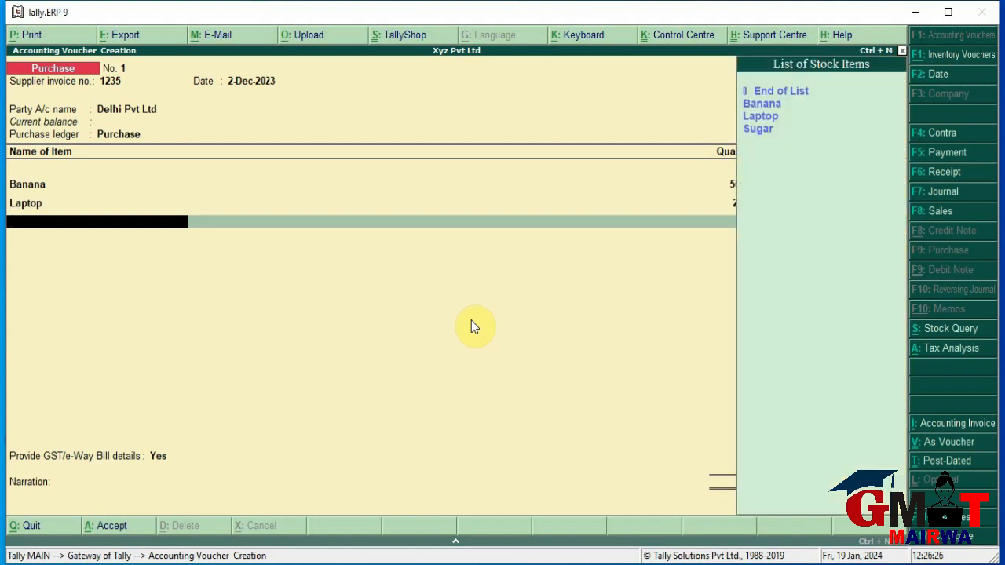
Add Sugar to the purchase: 50 kg at 40.00, amounting to 2,000.00
{"action": "key", "text": "Down"}
{"action": "key", "text": "Down"}
{"action": "key", "text": "Down"}
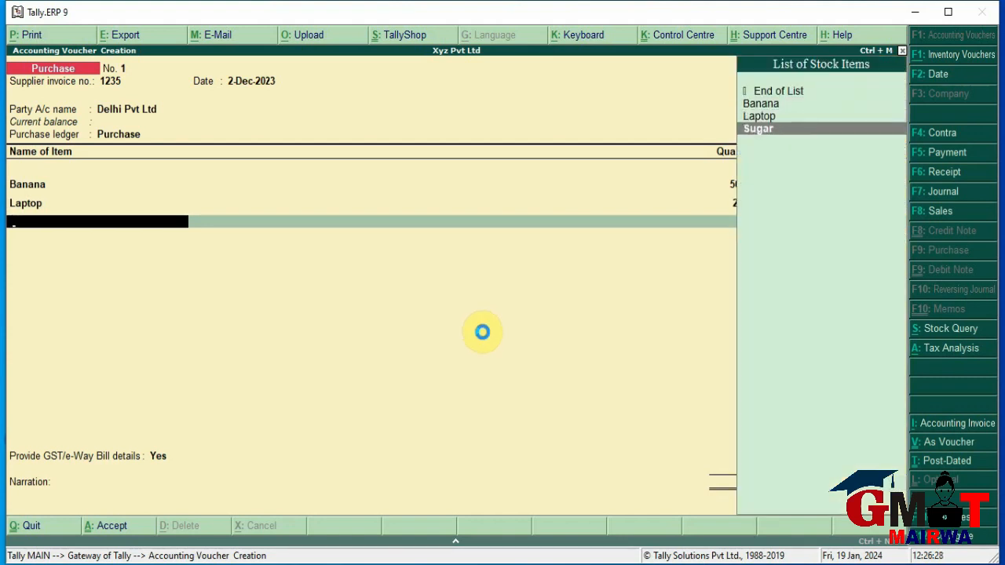
{"action": "key", "text": "Return"}
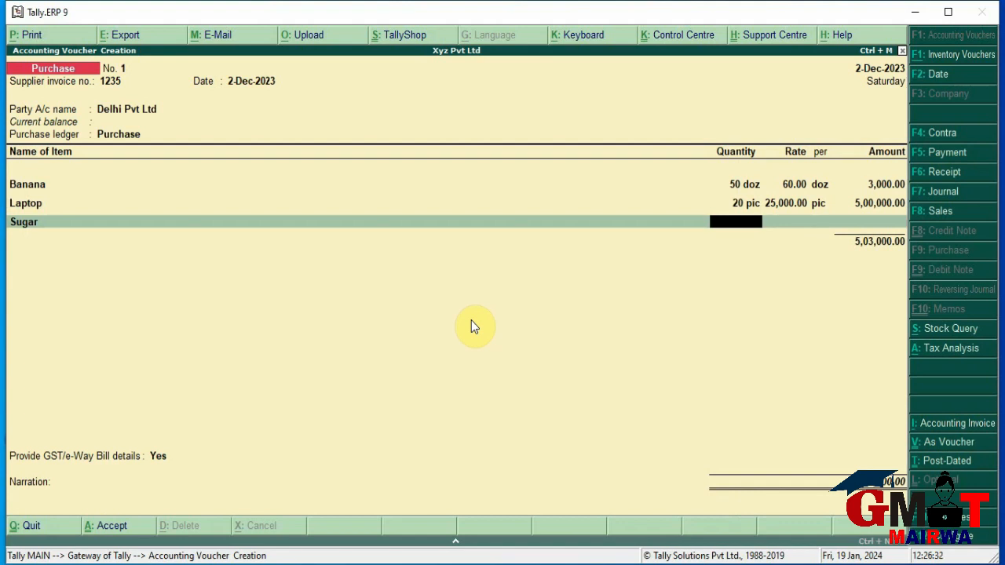
{"action": "type", "text": "50"}
{"action": "key", "text": "Return"}
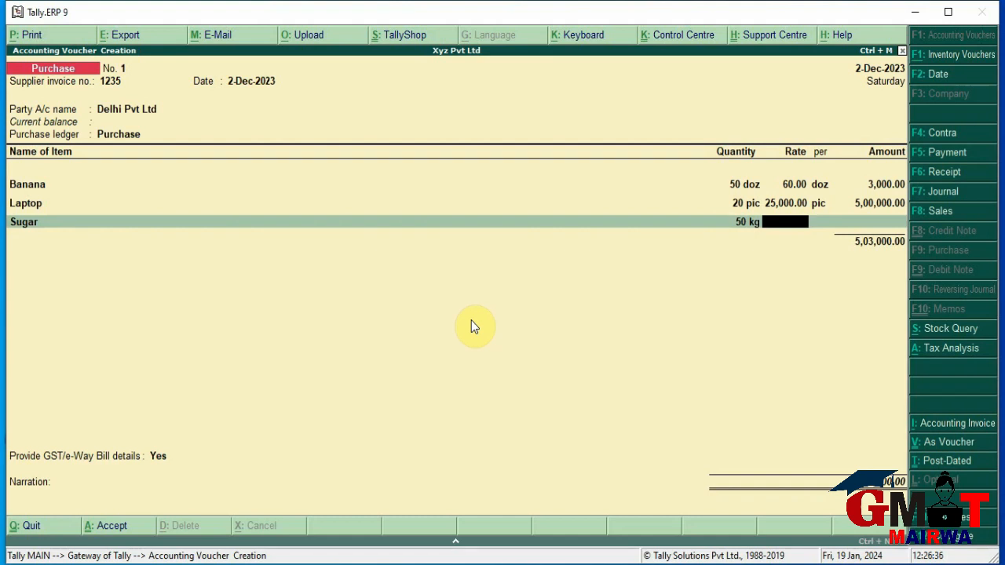
{"action": "type", "text": "40"}
{"action": "key", "text": "Return"}
{"action": "key", "text": "Return"}
{"action": "key", "text": "Return"}
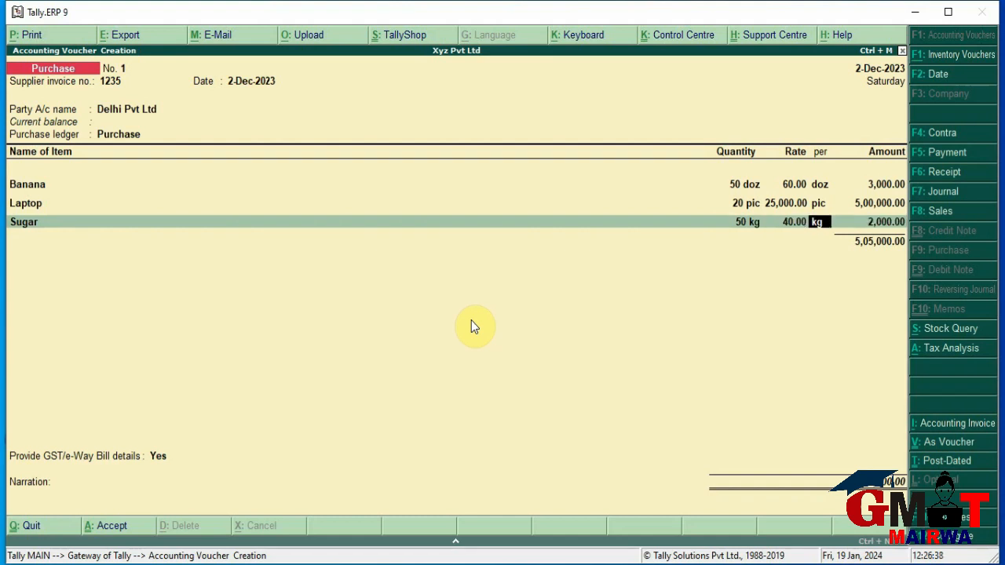
{"action": "key", "text": "Return"}
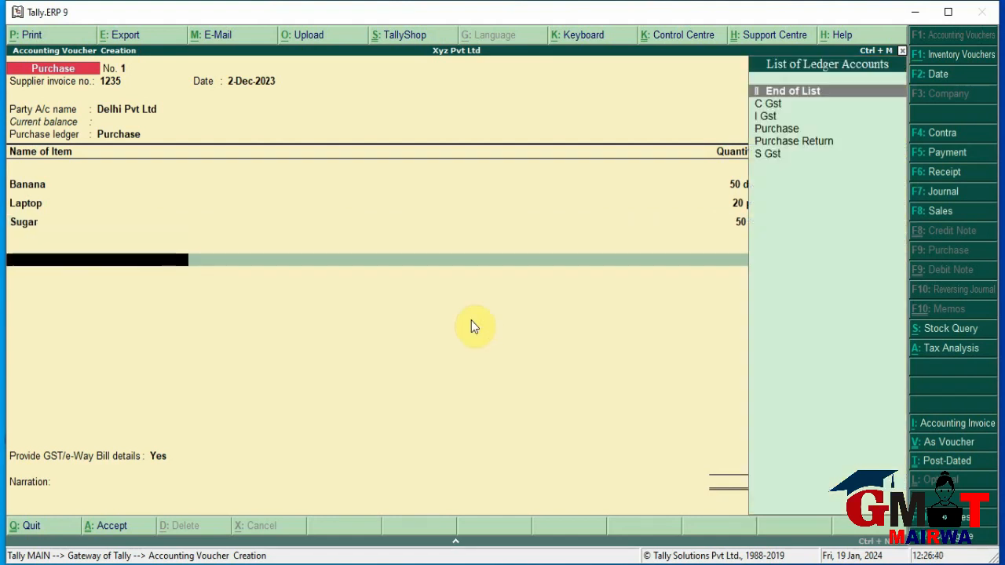
Add the I Gst tax ledger with its 90,900.00 amount
{"action": "key", "text": "Down"}
{"action": "key", "text": "Down"}
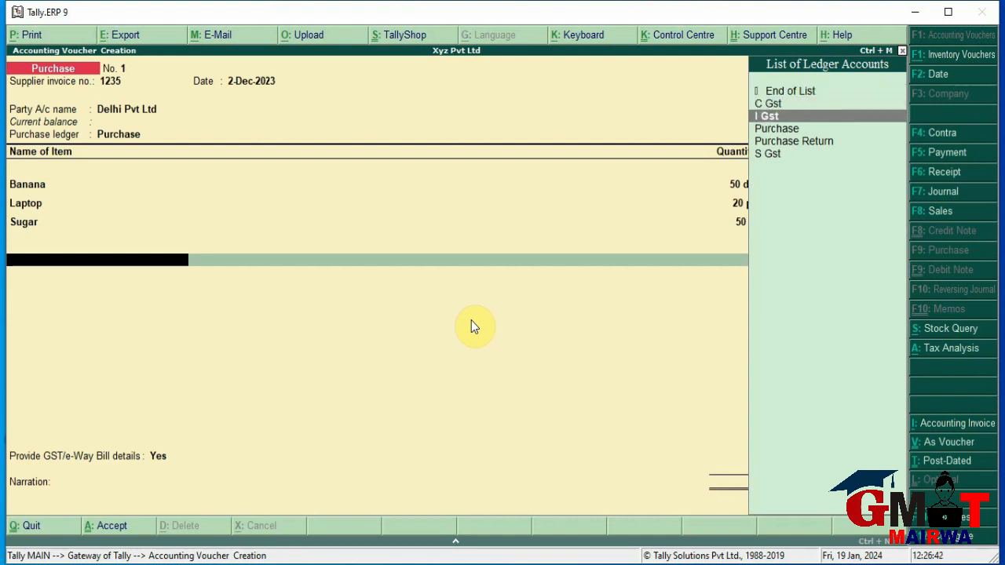
{"action": "key", "text": "Return"}
{"action": "key", "text": "Return"}
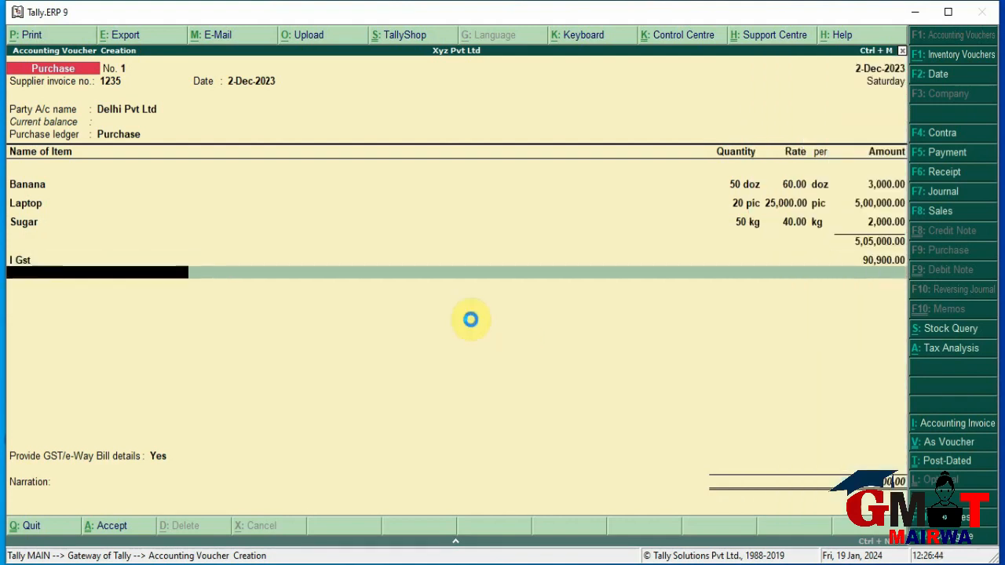
{"action": "key", "text": "Return"}
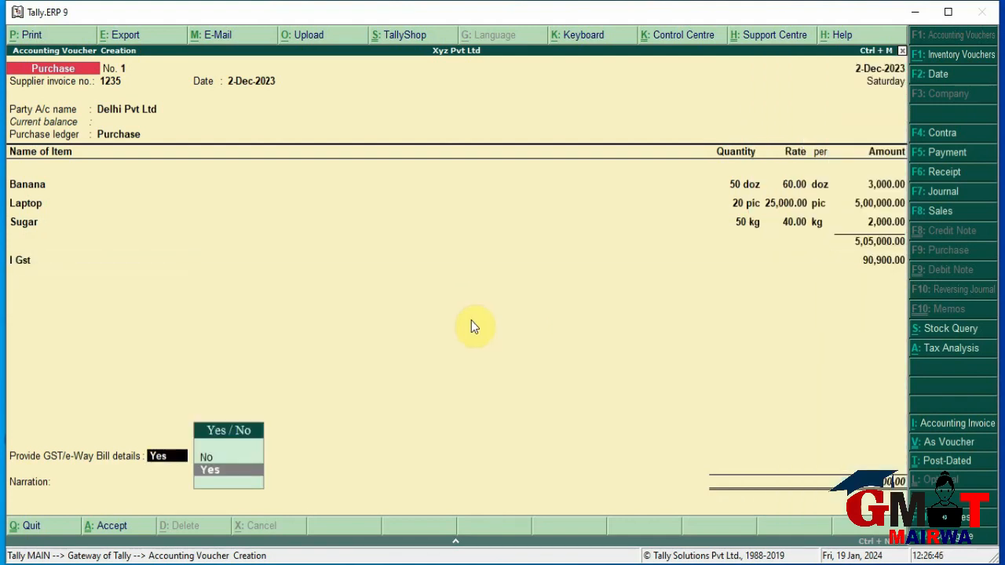
Provide e-Way Bill details with Regular vehicle type and save purchase voucher No. 1
{"action": "key", "text": "Return"}
{"action": "key", "text": "Return"}
{"action": "key", "text": "Return"}
{"action": "key", "text": "Return"}
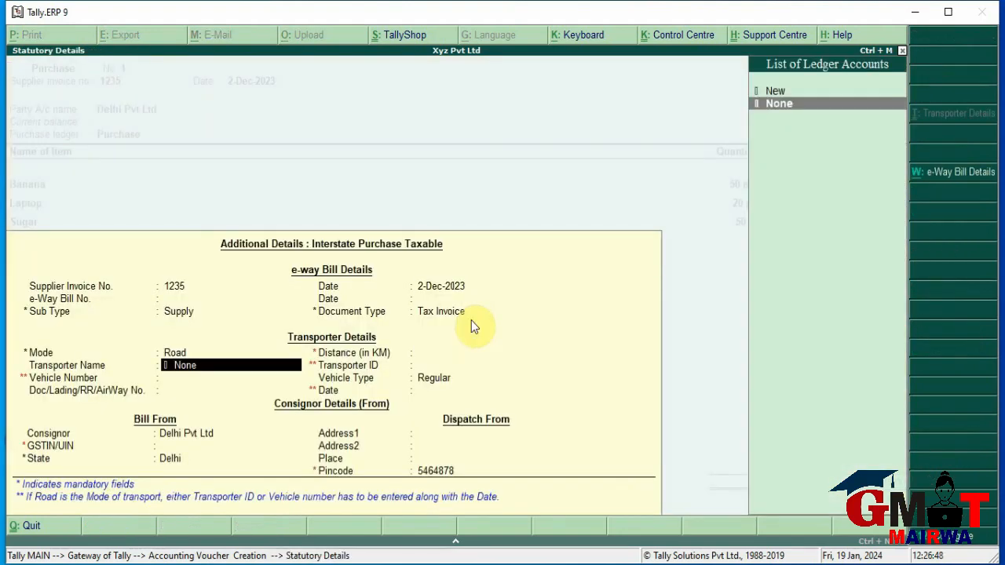
{"action": "key", "text": "Return"}
{"action": "key", "text": "Return"}
{"action": "key", "text": "Return"}
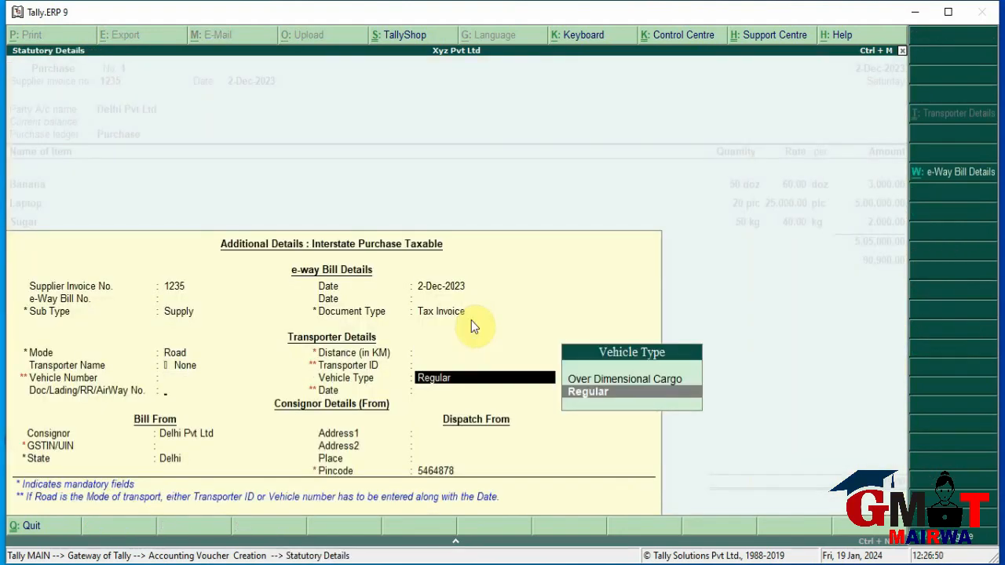
{"action": "key", "text": "Return"}
{"action": "key", "text": "Return"}
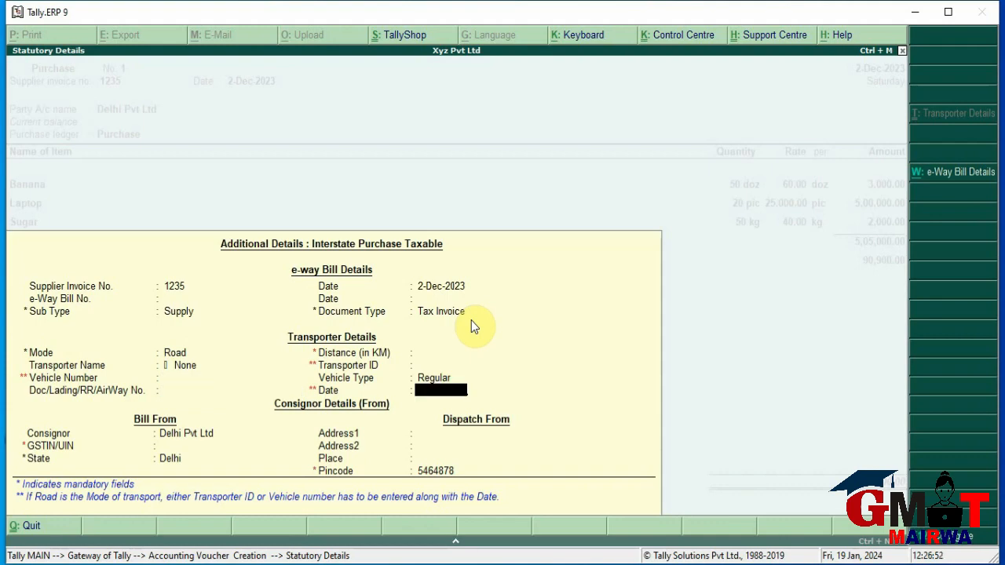
{"action": "key", "text": "Return"}
{"action": "key", "text": "Return"}
{"action": "key", "text": "Return"}
{"action": "key", "text": "Return"}
{"action": "key", "text": "Return"}
{"action": "key", "text": "Return"}
{"action": "key", "text": "Return"}
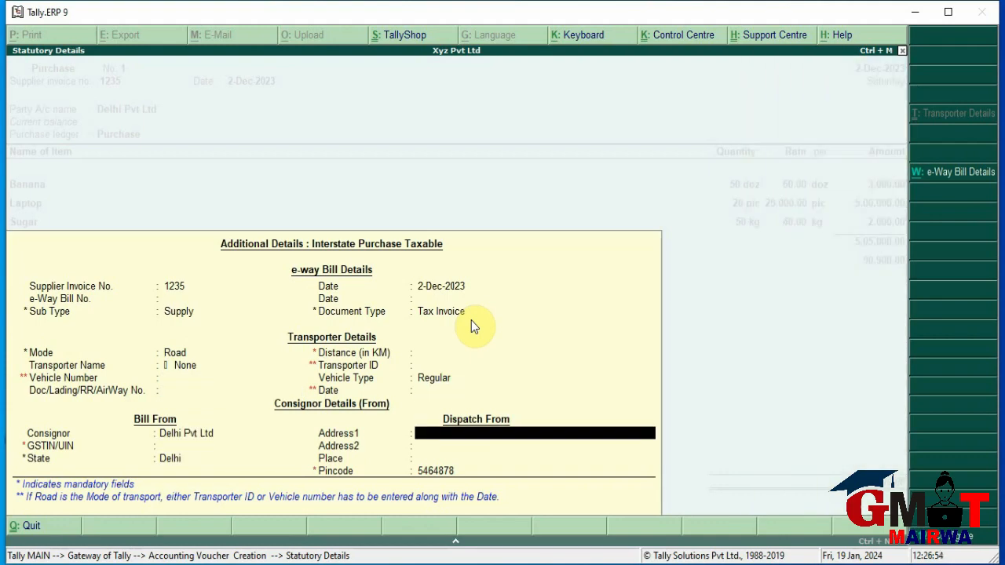
{"action": "key", "text": "Return"}
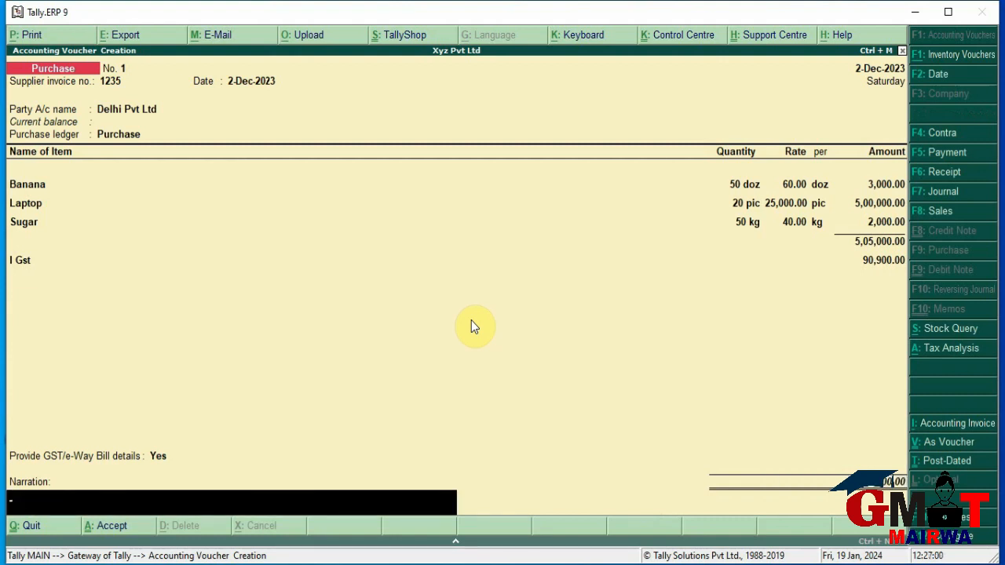
{"action": "key", "text": "Return"}
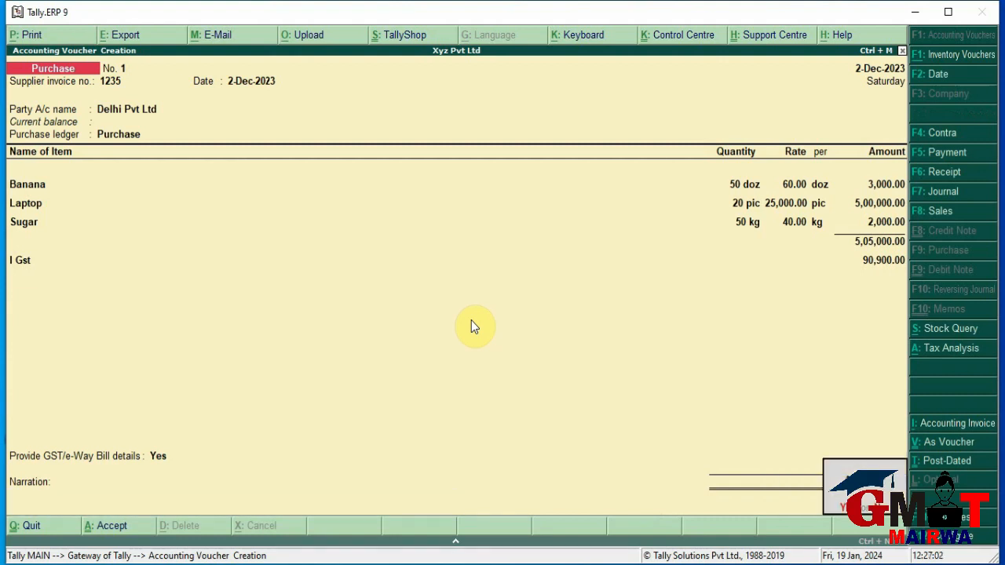
{"action": "key", "text": "Return"}
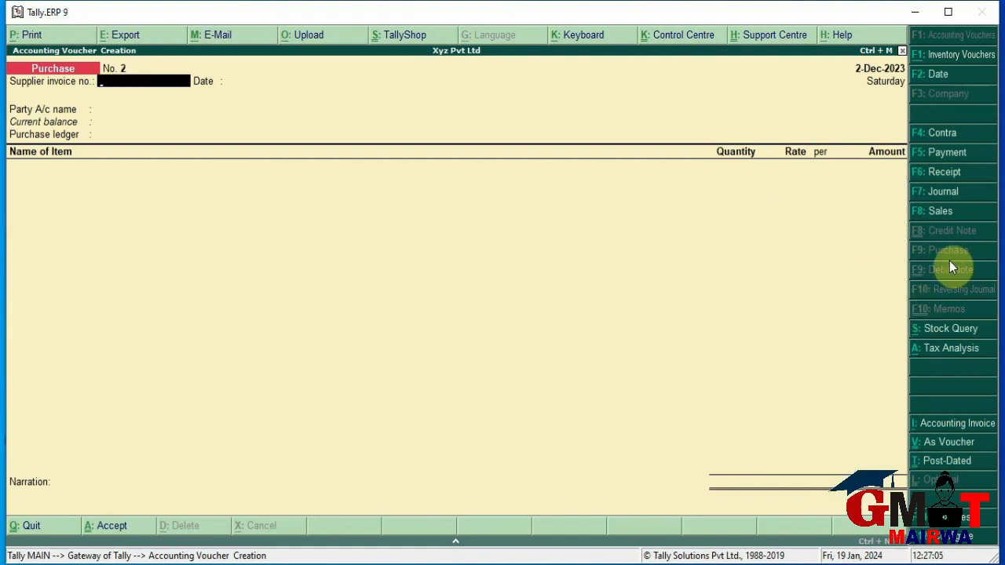
Start a Sales voucher with reference 65498 for Patna Pvt Ltd, keeping Bihar as place of supply
{"action": "left_click", "coordinate": [932, 210]}
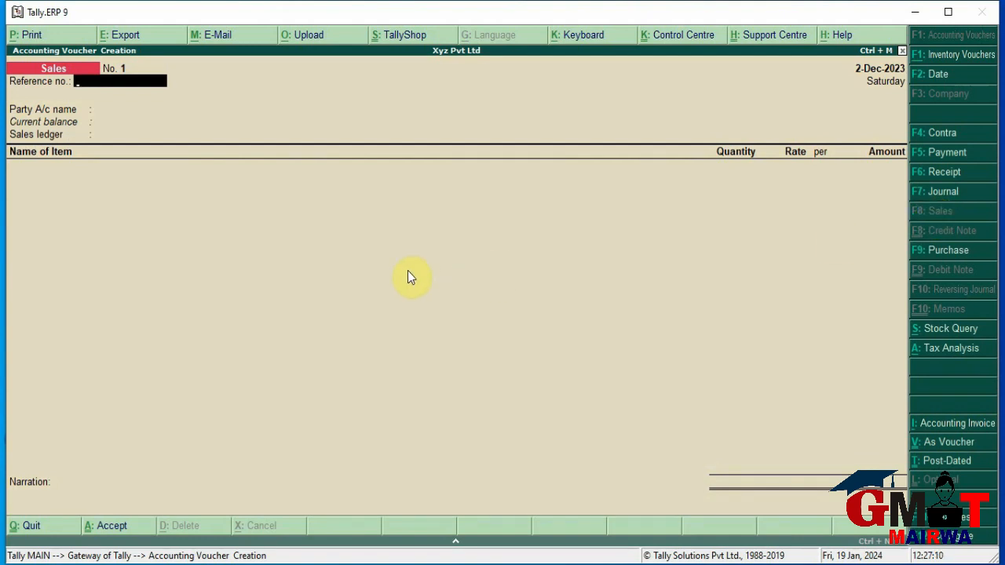
{"action": "type", "text": "65498"}
{"action": "key", "text": "Return"}
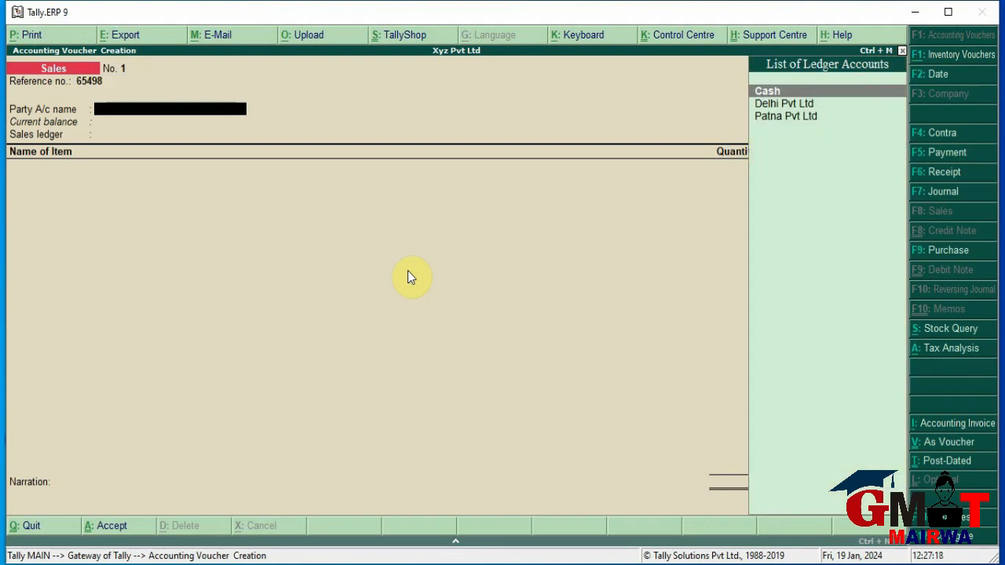
{"action": "key", "text": "Down"}
{"action": "key", "text": "Down"}
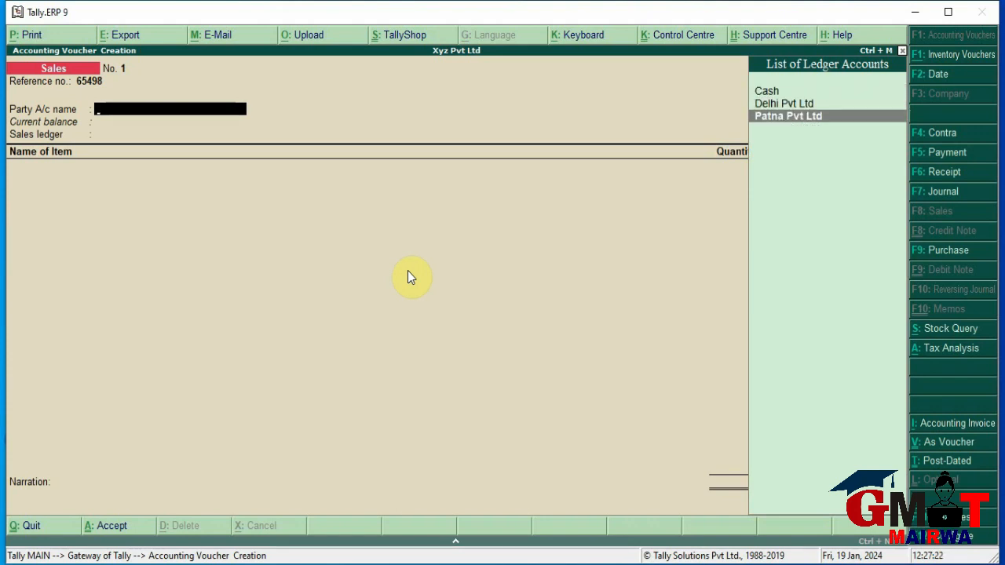
{"action": "key", "text": "Return"}
{"action": "key", "text": "Return"}
{"action": "key", "text": "Return"}
{"action": "key", "text": "Return"}
{"action": "key", "text": "Return"}
{"action": "key", "text": "Return"}
{"action": "key", "text": "Return"}
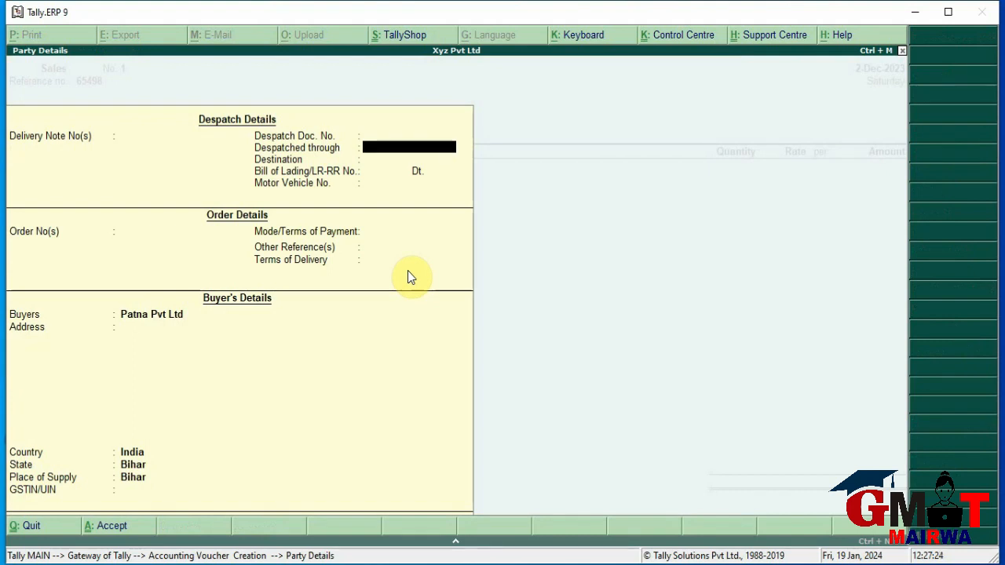
{"action": "key", "text": "Return"}
{"action": "key", "text": "Return"}
{"action": "key", "text": "Return"}
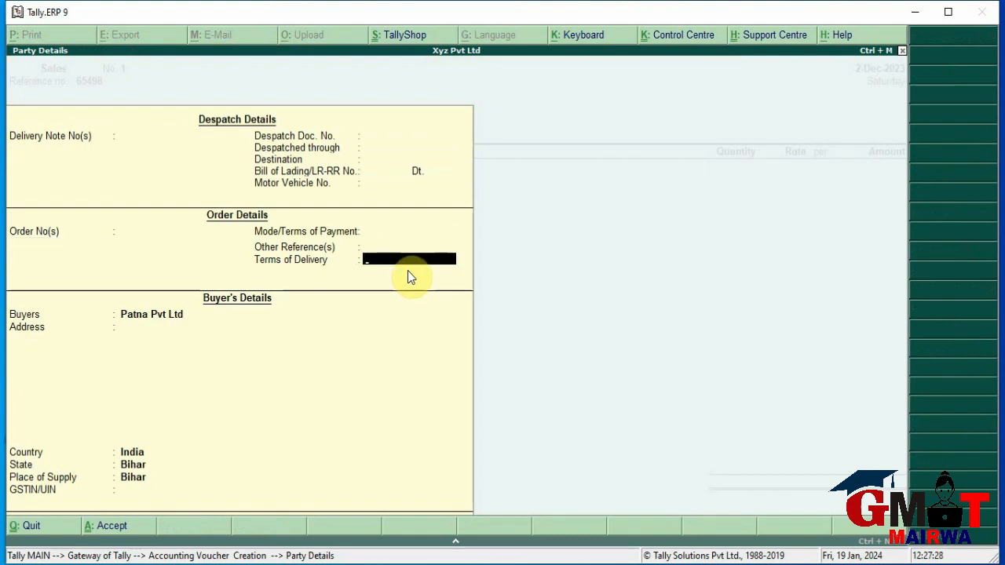
{"action": "key", "text": "Return"}
{"action": "key", "text": "Return"}
{"action": "key", "text": "Return"}
{"action": "key", "text": "Return"}
{"action": "key", "text": "Return"}
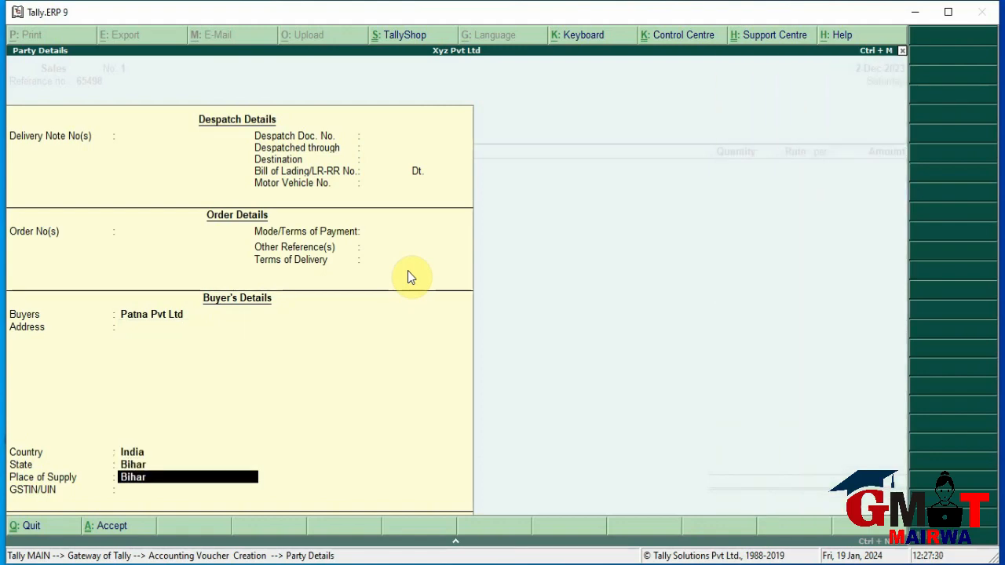
{"action": "key", "text": "Return"}
{"action": "key", "text": "Return"}
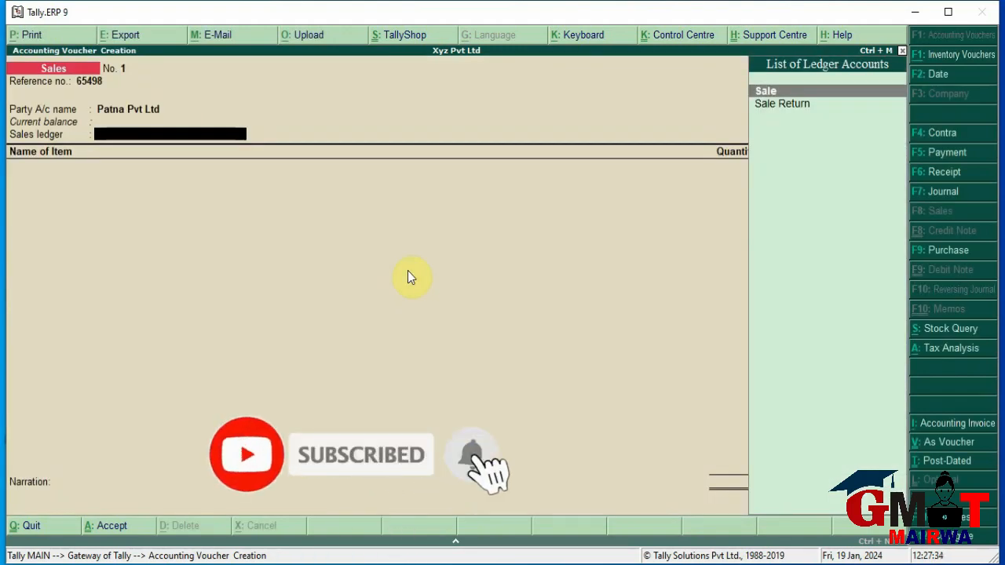
Choose the Sale ledger and add Banana: 20 doz at 70.00
{"action": "key", "text": "Down"}
{"action": "key", "text": "Up"}
{"action": "key", "text": "Return"}
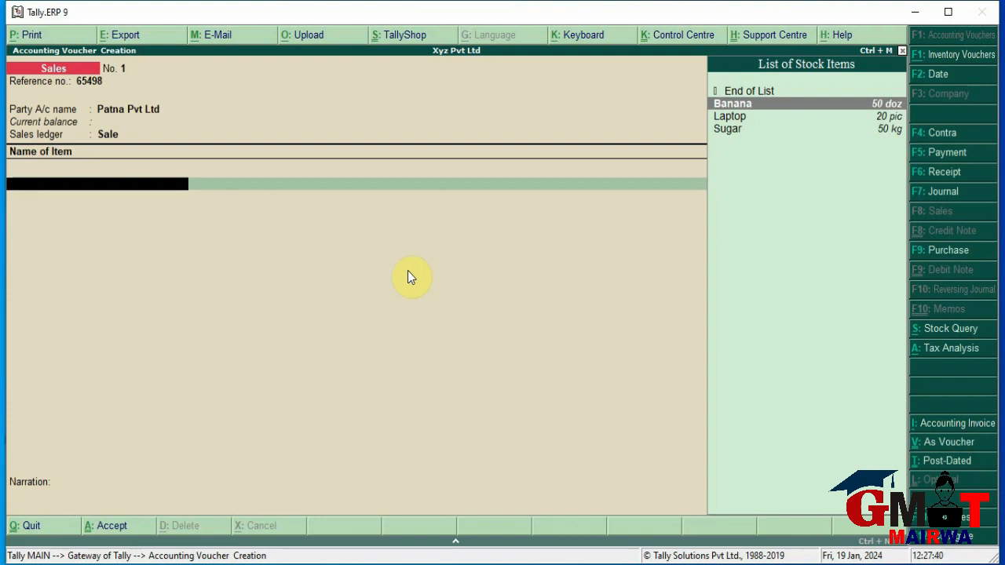
{"action": "key", "text": "Return"}
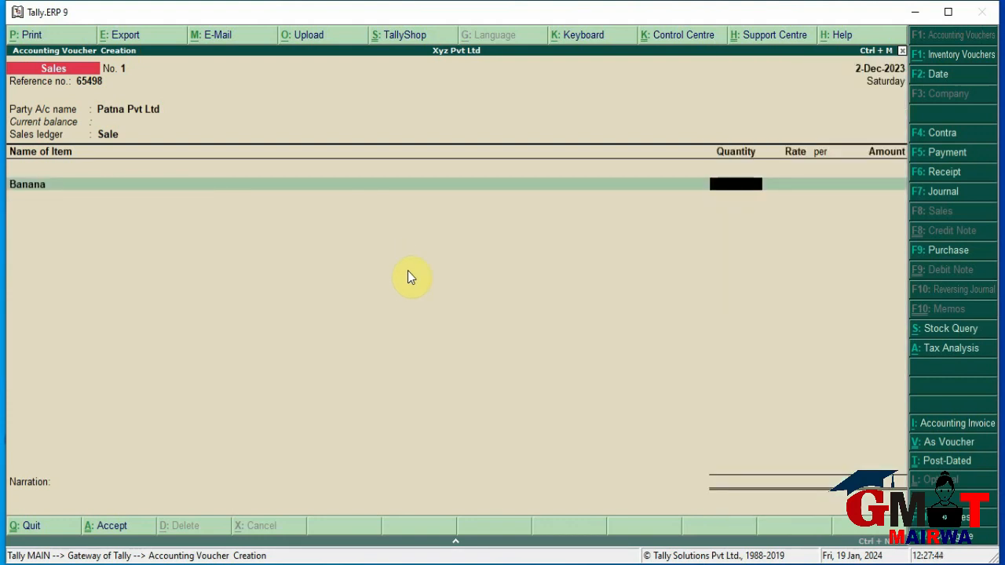
{"action": "type", "text": "20"}
{"action": "key", "text": "Return"}
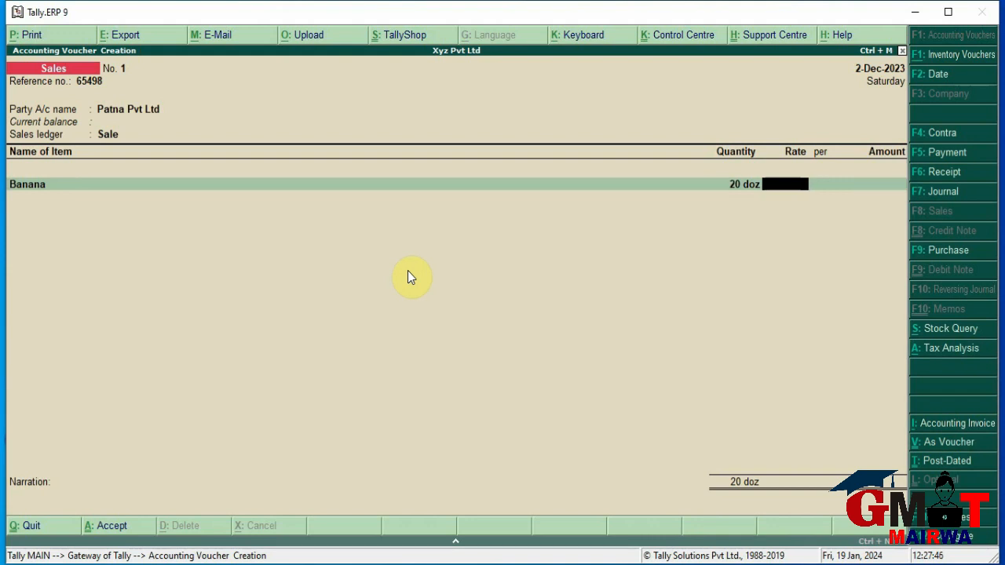
{"action": "type", "text": "70"}
{"action": "key", "text": "Return"}
{"action": "key", "text": "Return"}
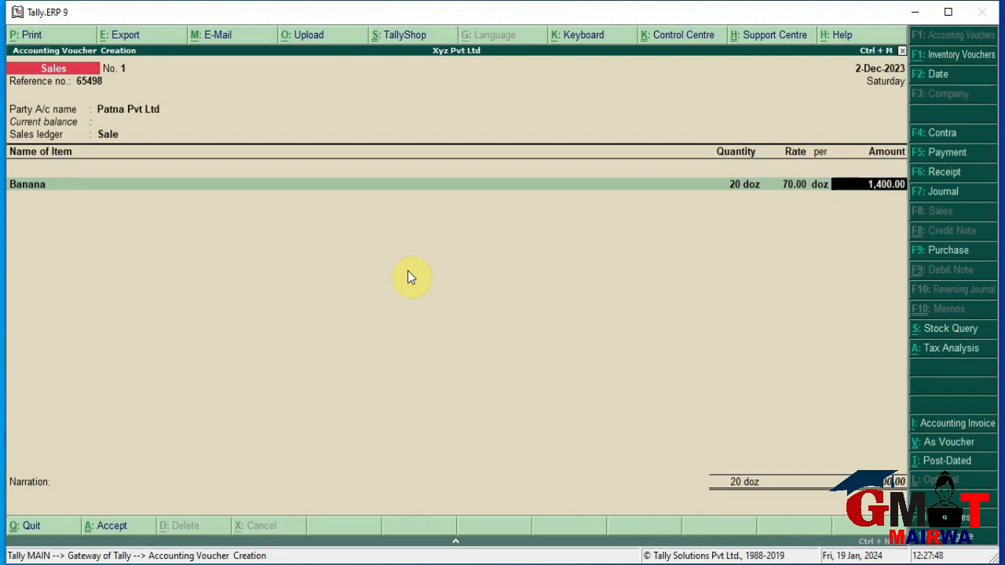
{"action": "key", "text": "Return"}
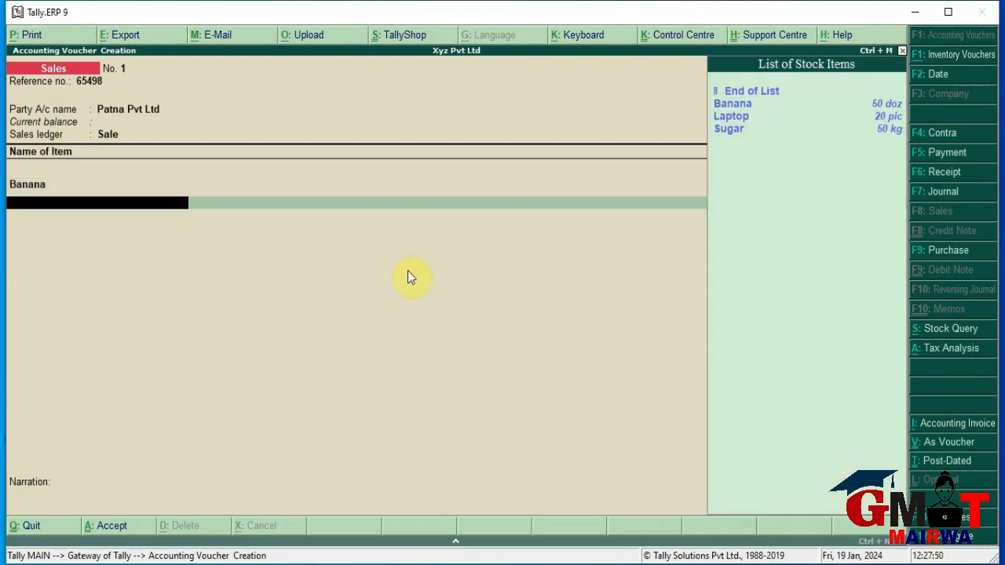
Add Laptop to the sale: 10 pic at 30,000
{"action": "key", "text": "Down"}
{"action": "key", "text": "Down"}
{"action": "key", "text": "Return"}
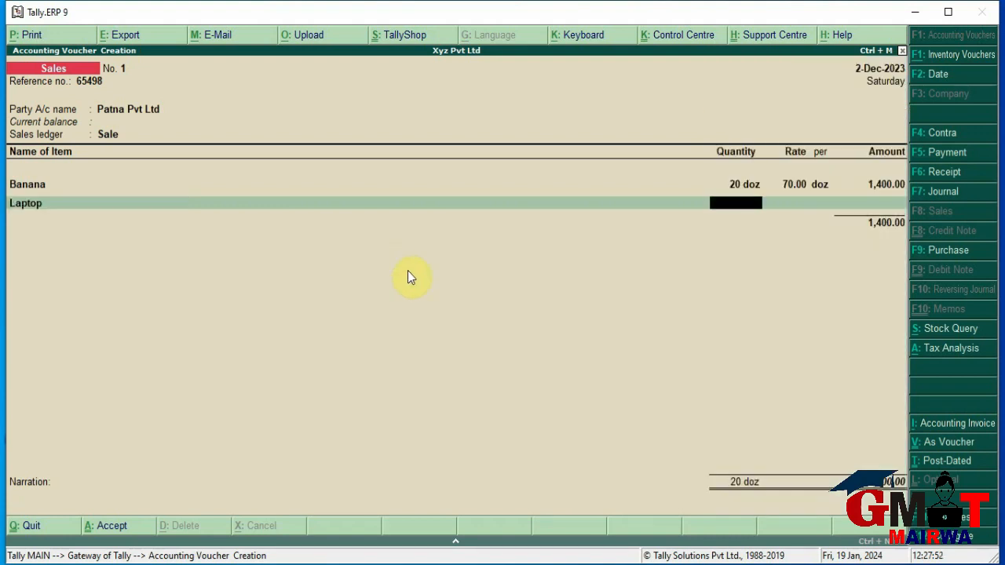
{"action": "type", "text": "10"}
{"action": "key", "text": "Return"}
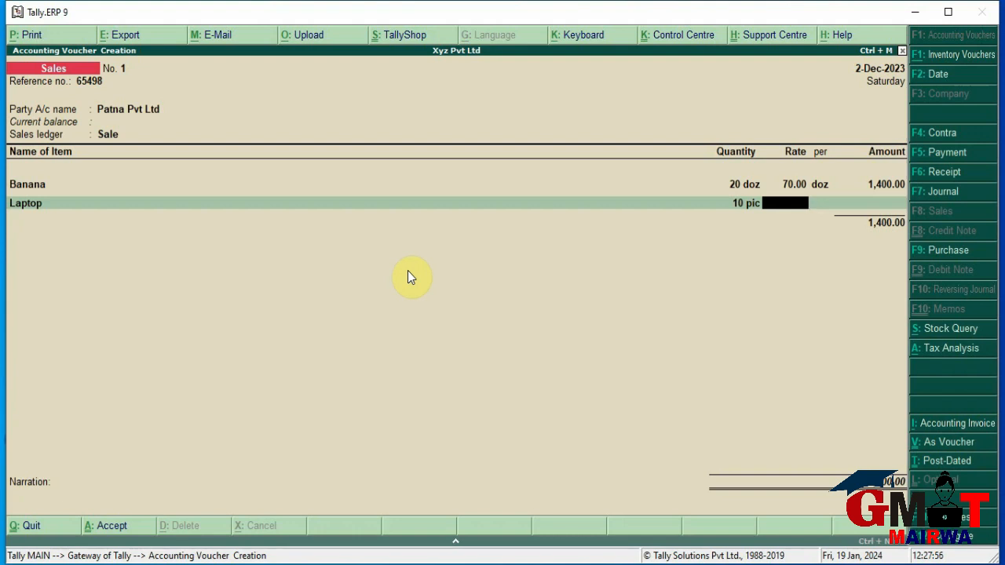
{"action": "type", "text": "30,"}
{"action": "type", "text": "0000"}
{"action": "key", "text": "Return"}
{"action": "key", "text": "Return"}
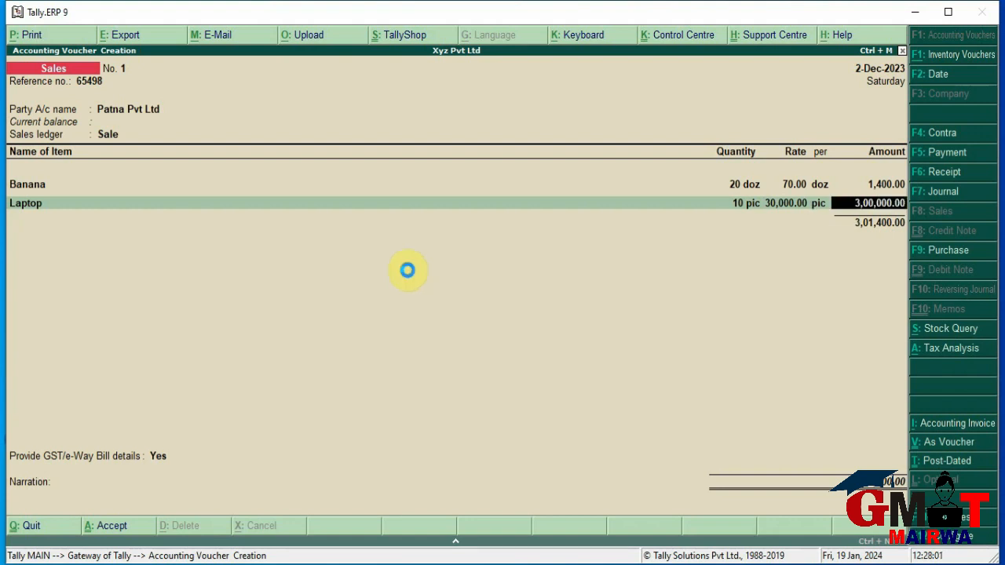
{"action": "key", "text": "Return"}
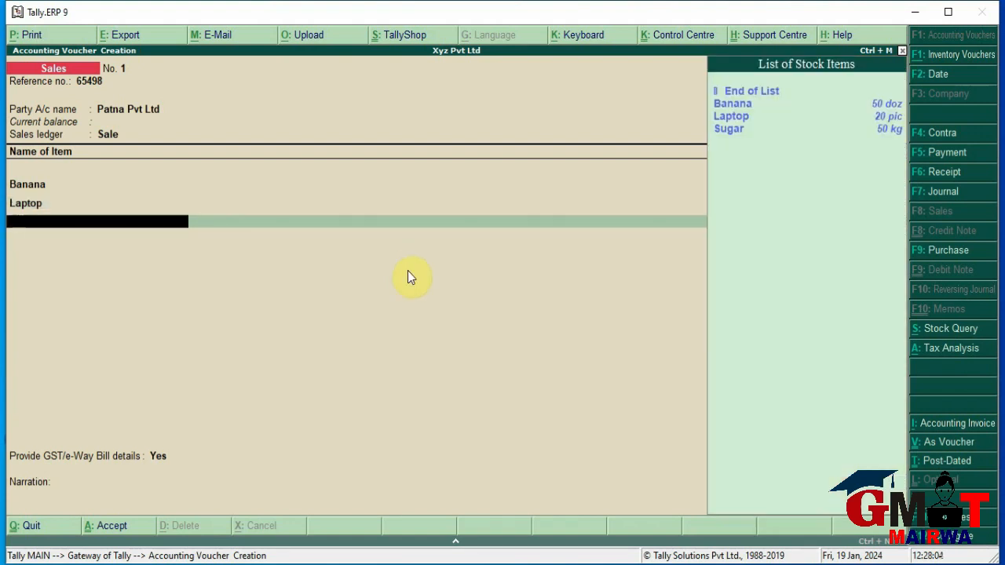
Add Sugar to the sale: 20 kg at 50 per kg
{"action": "key", "text": "Down"}
{"action": "key", "text": "Down"}
{"action": "key", "text": "Down"}
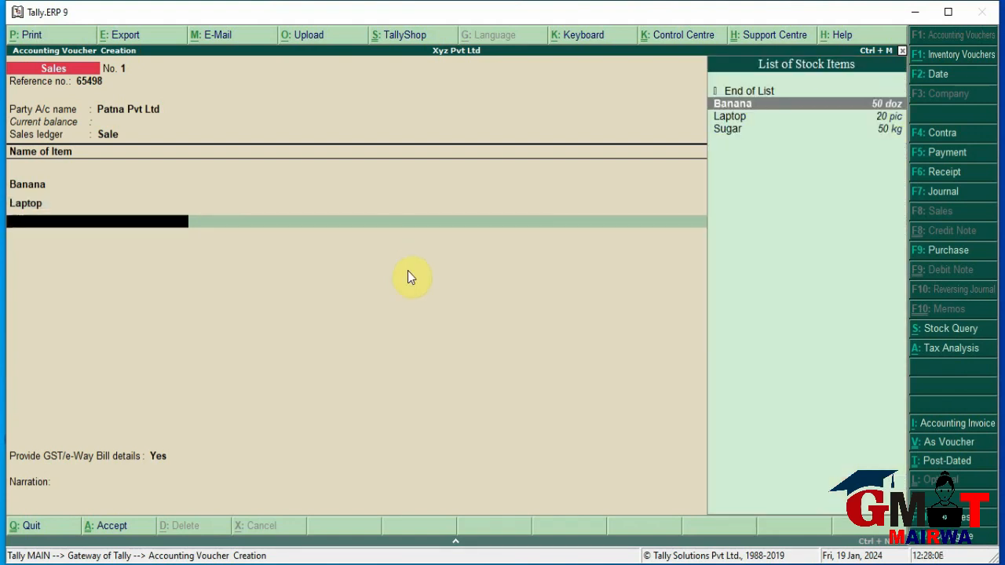
{"action": "key", "text": "Return"}
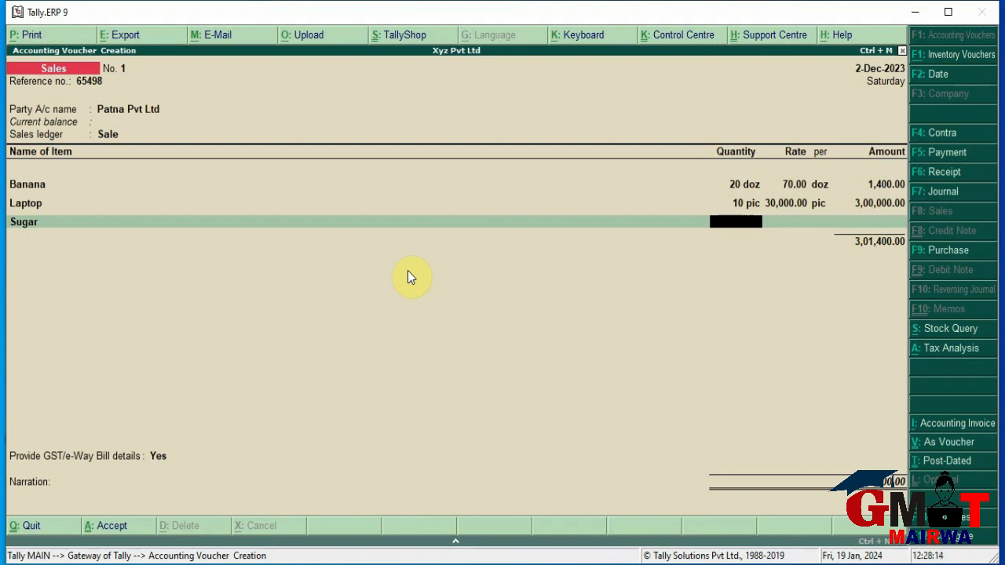
{"action": "type", "text": "20"}
{"action": "key", "text": "Return"}
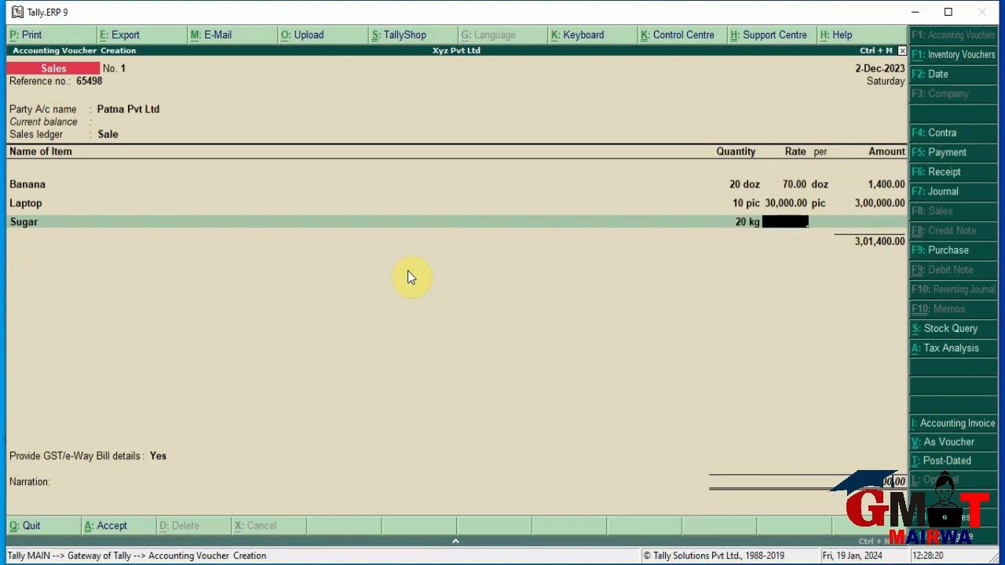
{"action": "type", "text": "50"}
{"action": "key", "text": "Return"}
{"action": "key", "text": "Return"}
{"action": "key", "text": "Return"}
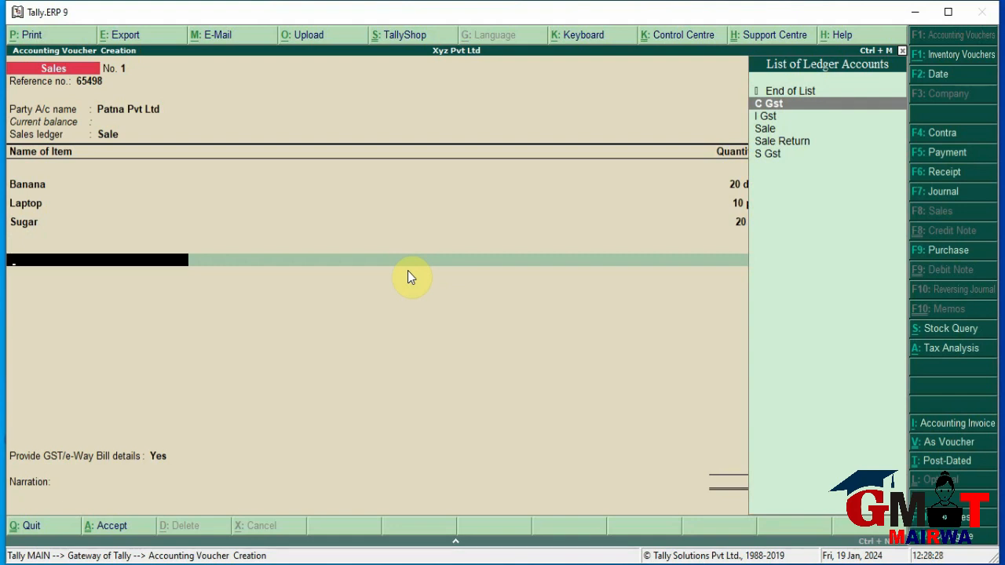
Add the C Gst and S Gst ledgers at 27,216.00 each
{"action": "key", "text": "Return"}
{"action": "key", "text": "Return"}
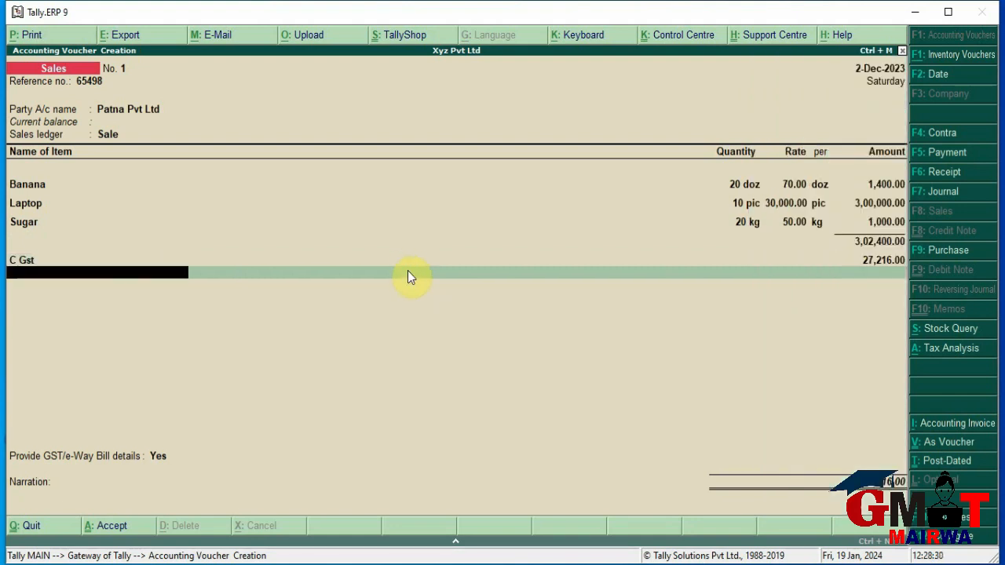
{"action": "key", "text": "Down"}
{"action": "key", "text": "Down"}
{"action": "key", "text": "Down"}
{"action": "key", "text": "Down"}
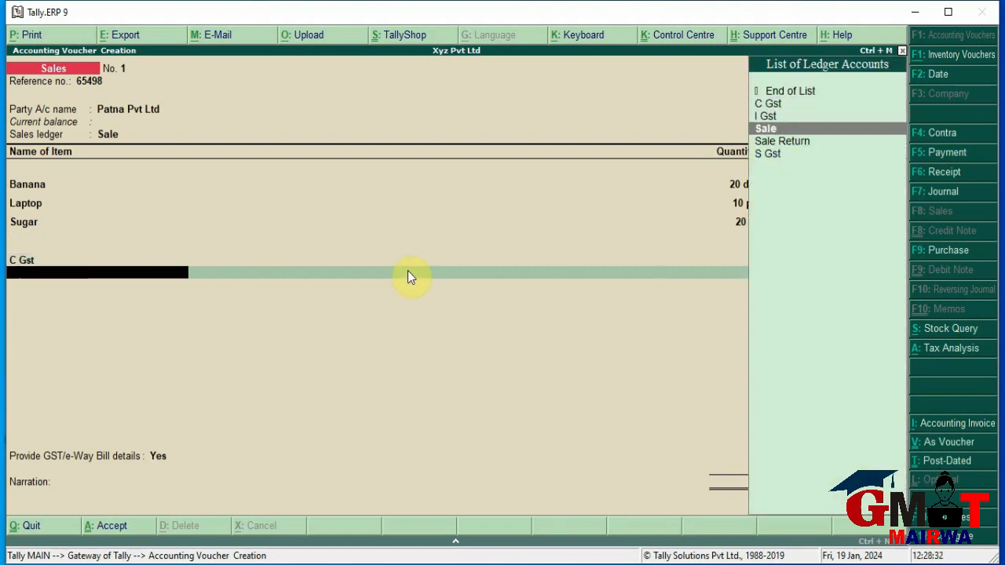
{"action": "key", "text": "Return"}
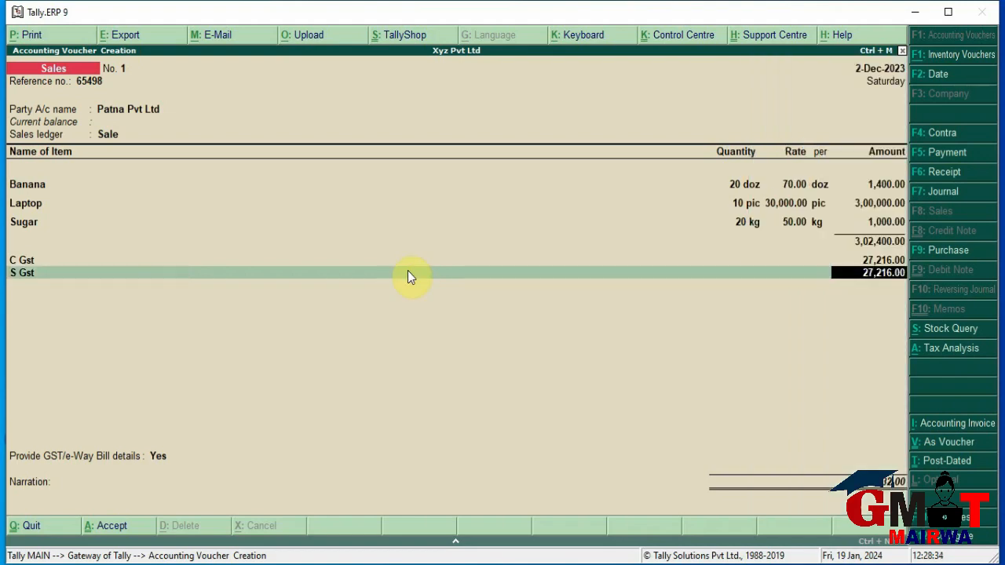
{"action": "key", "text": "Return"}
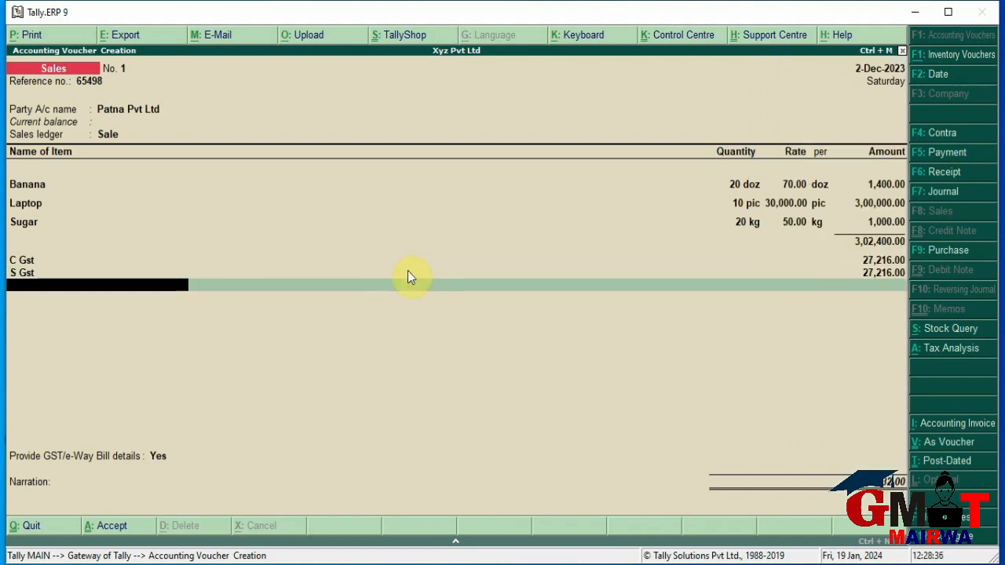
{"action": "key", "text": "Return"}
Provide e-Way Bill details keeping Bihar as Bill To state, skip narration, and save sales voucher No. 1
{"action": "key", "text": "Return"}
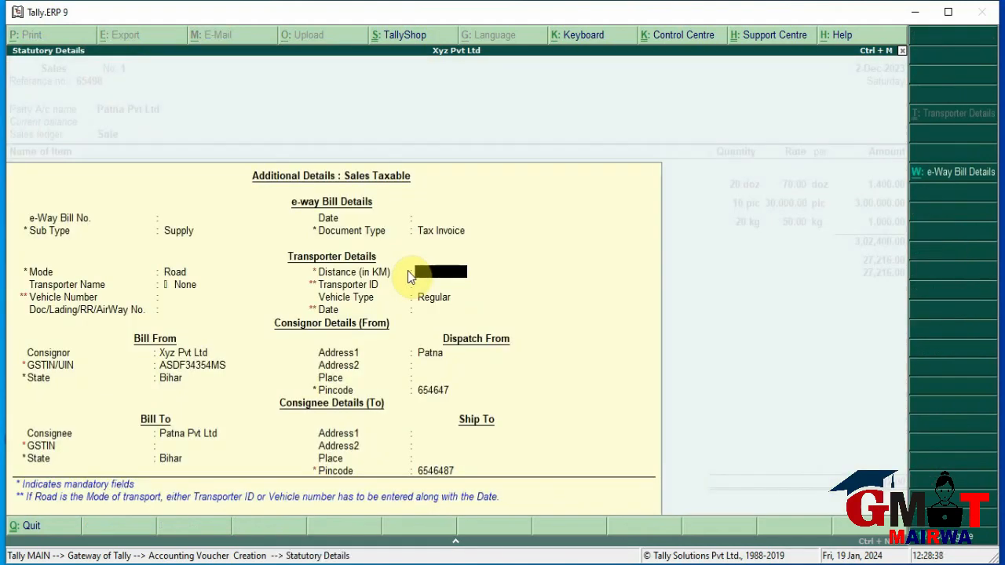
{"action": "key", "text": "Return"}
{"action": "key", "text": "Return"}
{"action": "key", "text": "Return"}
{"action": "key", "text": "Return"}
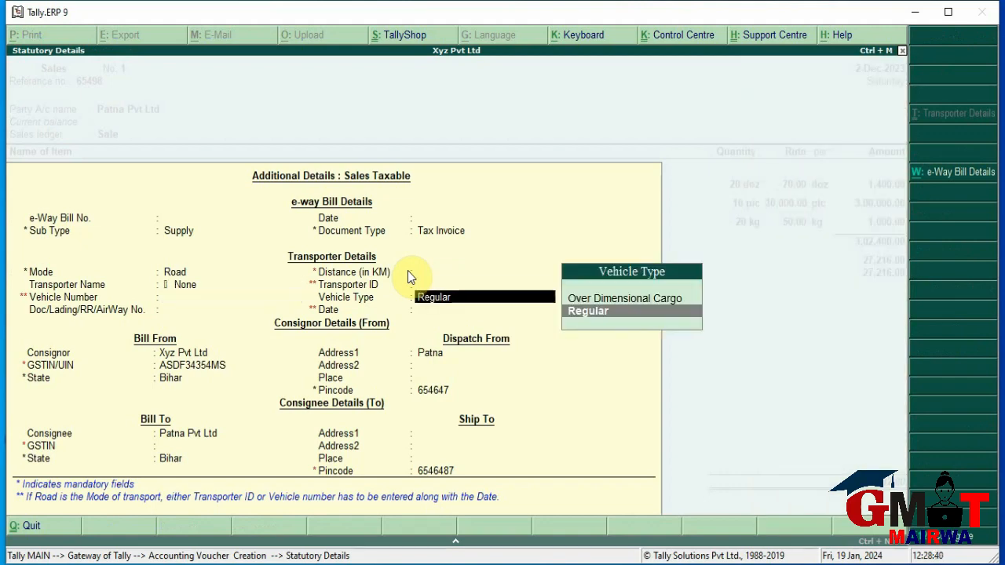
{"action": "key", "text": "Return"}
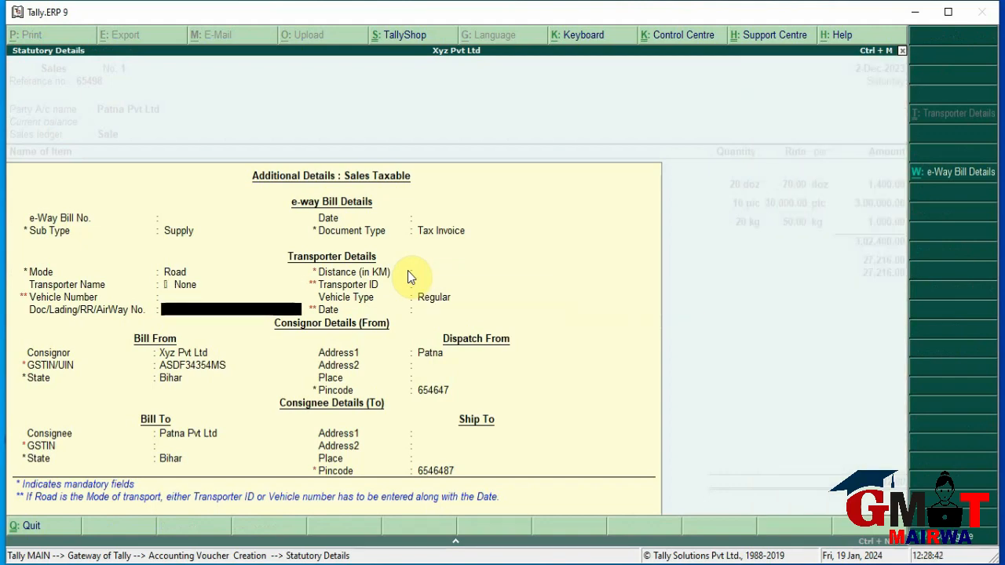
{"action": "key", "text": "Return"}
{"action": "key", "text": "Return"}
{"action": "key", "text": "Return"}
{"action": "key", "text": "Return"}
{"action": "key", "text": "Return"}
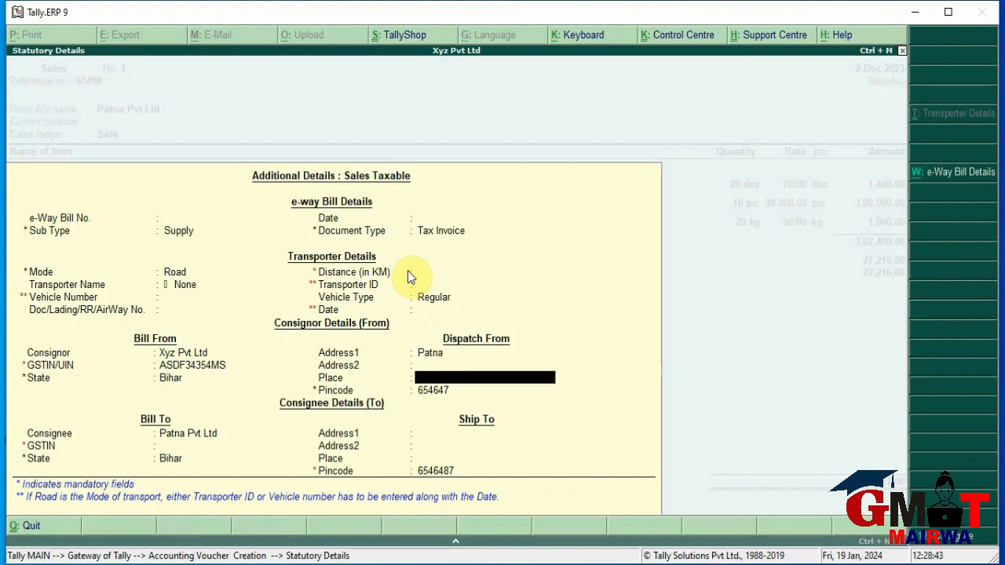
{"action": "key", "text": "Return"}
{"action": "key", "text": "Return"}
{"action": "key", "text": "Return"}
{"action": "key", "text": "Return"}
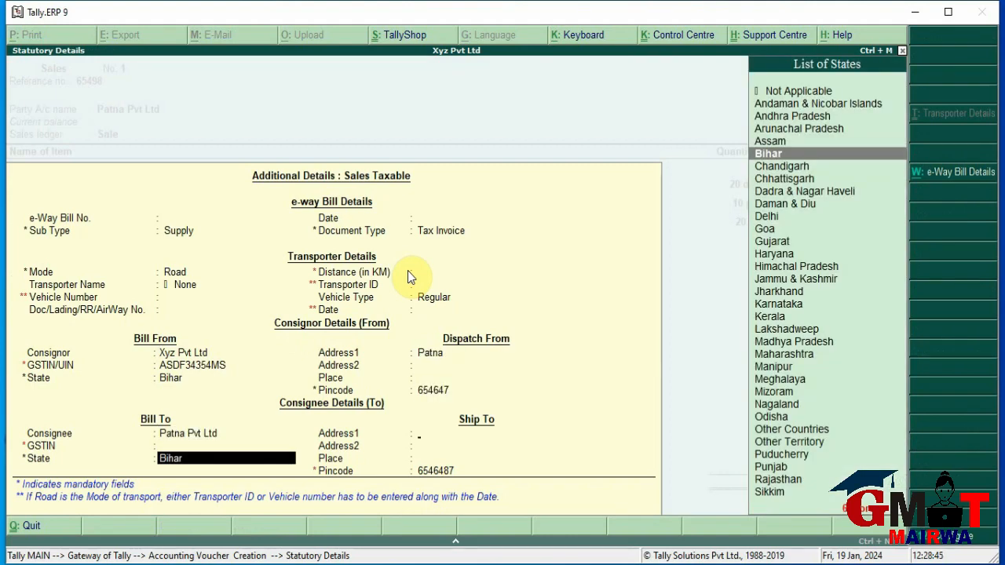
{"action": "key", "text": "Return"}
{"action": "key", "text": "Return"}
{"action": "key", "text": "Return"}
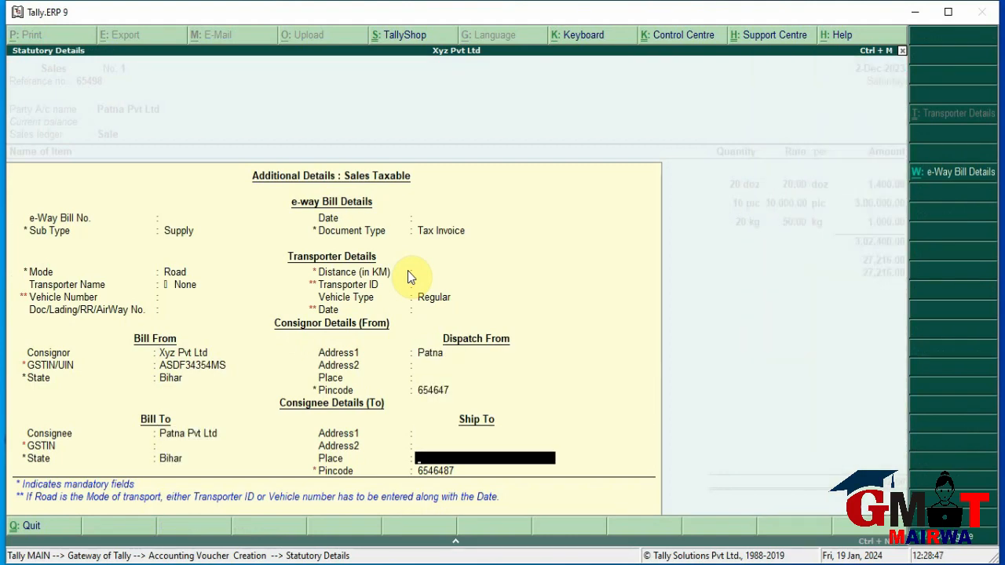
{"action": "key", "text": "Return"}
{"action": "key", "text": "Return"}
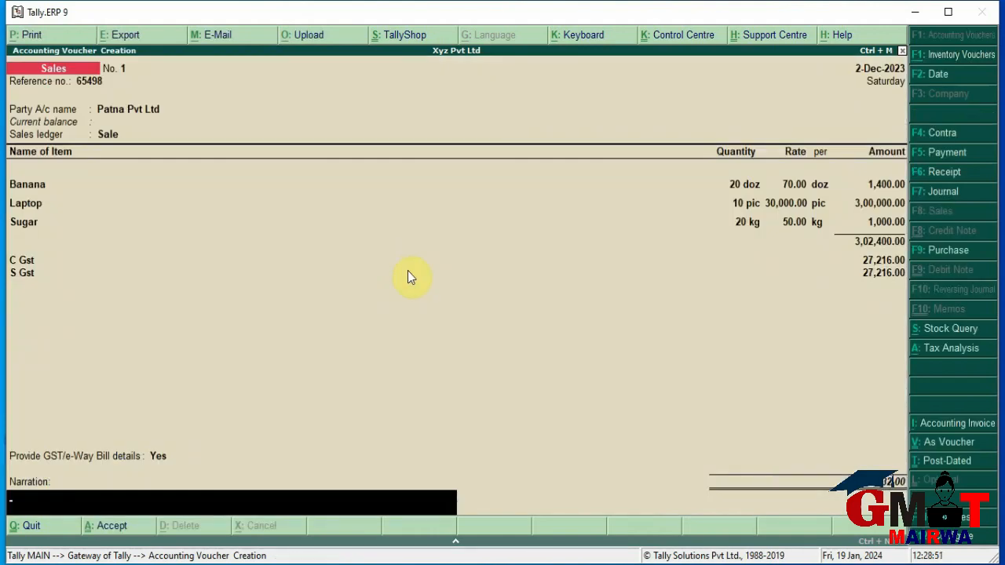
{"action": "key", "text": "Return"}
{"action": "key", "text": "Return"}
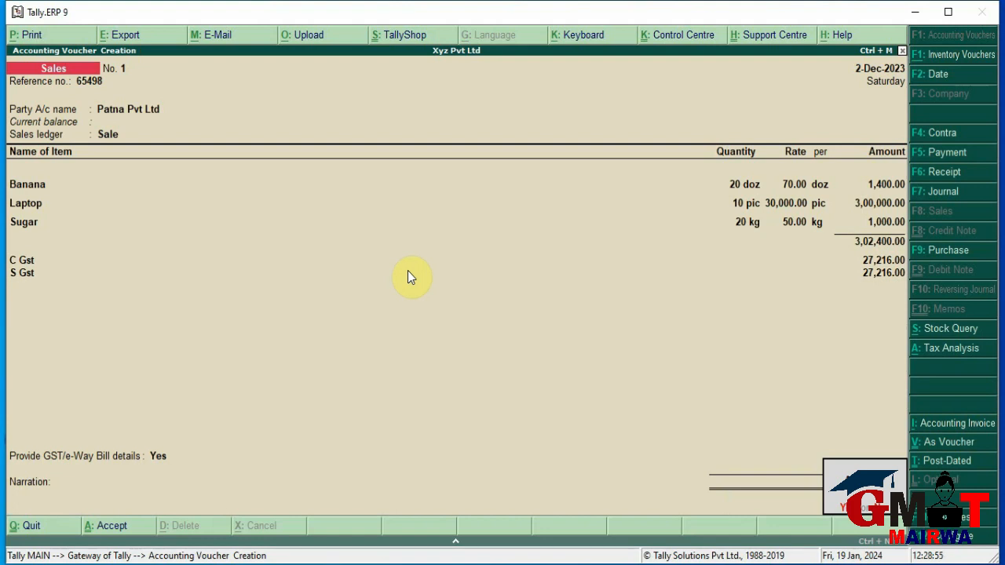
{"action": "key", "text": "Return"}
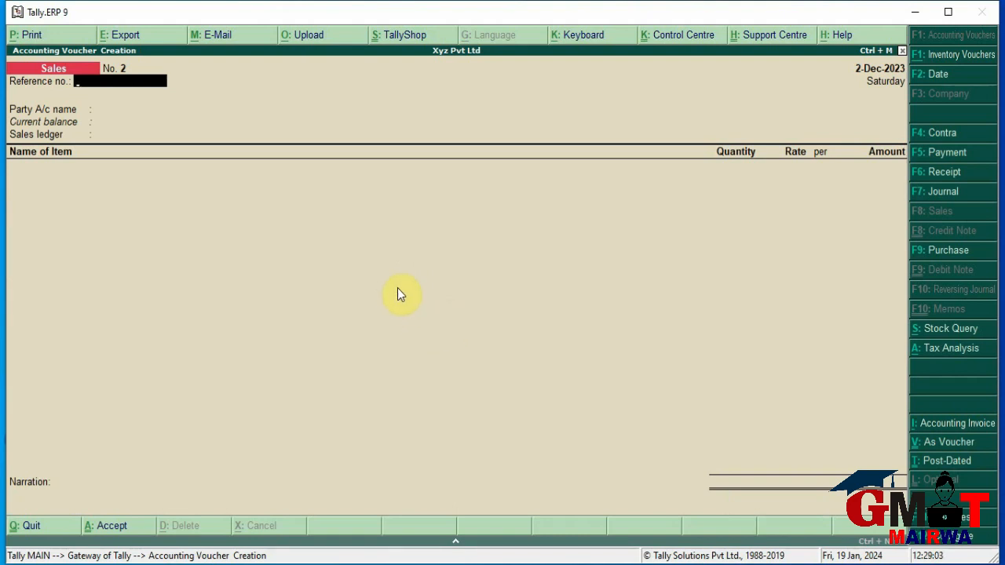
Close the blank Sales voucher No. 2 to return to the Gateway of Tally
{"action": "left_click", "coordinate": [902, 50]}
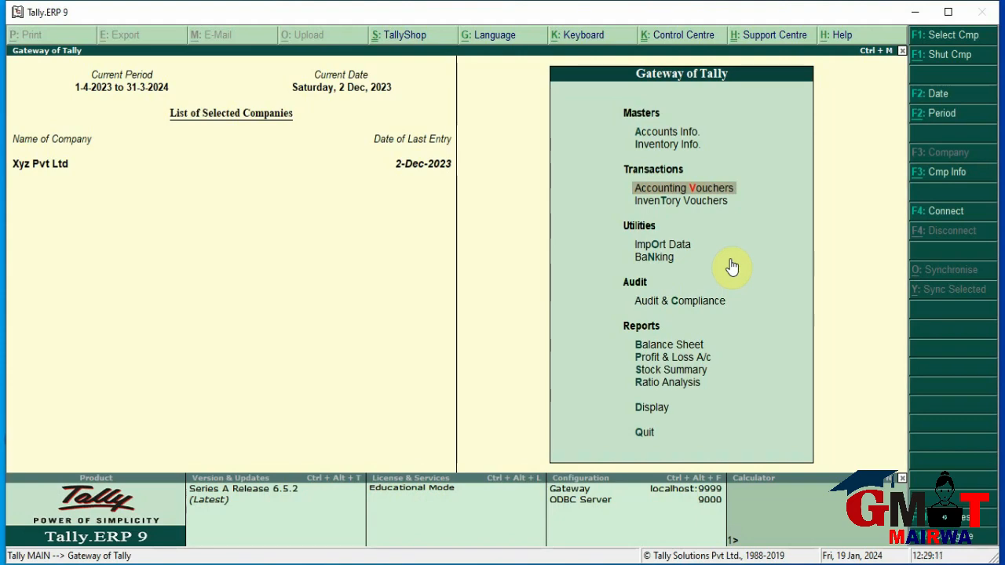
{"action": "key", "text": "Down"}
{"action": "key", "text": "Down"}
{"action": "key", "text": "Down"}
{"action": "key", "text": "Down"}
{"action": "key", "text": "Down"}
{"action": "key", "text": "Down"}
{"action": "key", "text": "Down"}
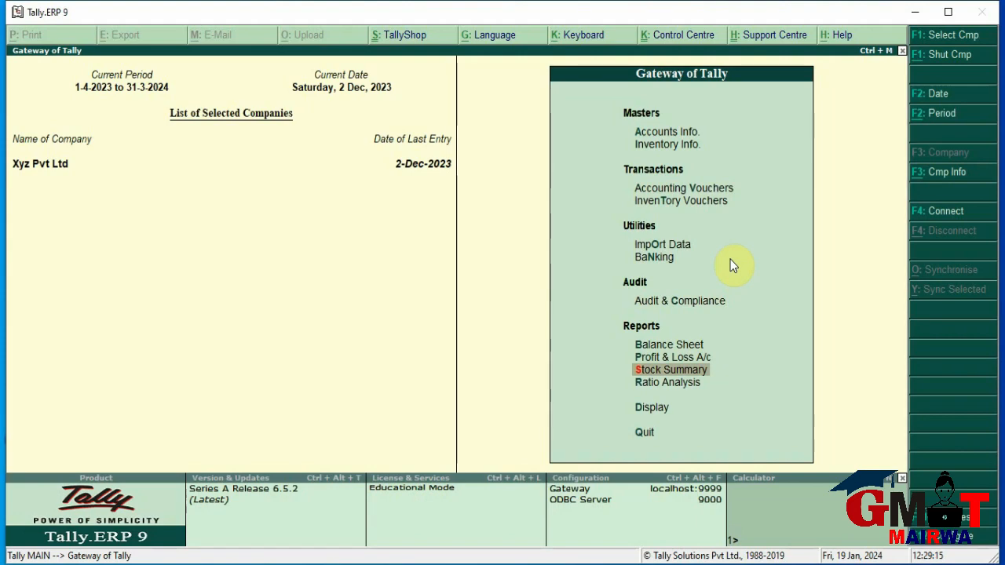
{"action": "key", "text": "Return"}
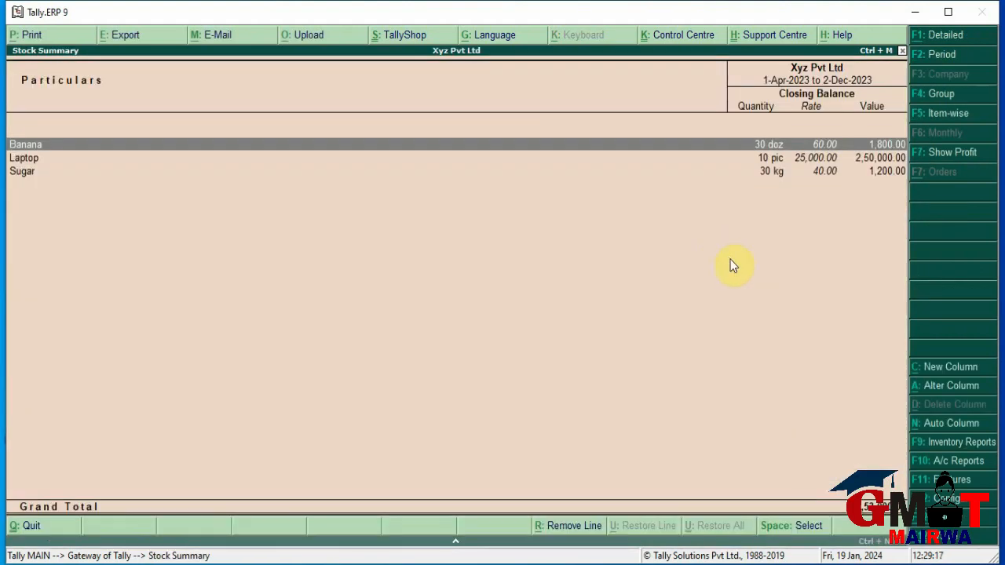
{"action": "key", "text": "Return"}
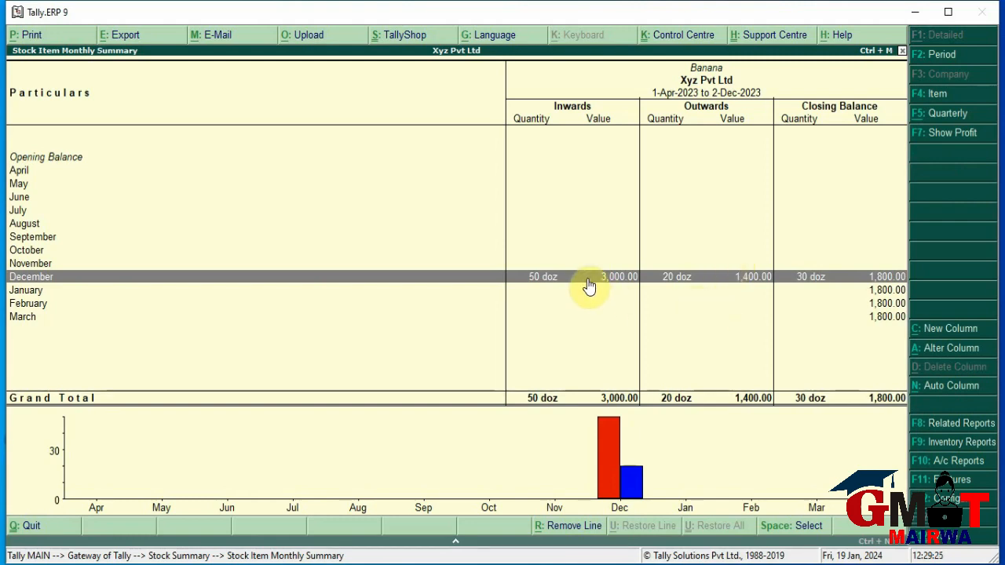
{"action": "left_click", "coordinate": [539, 290]}
{"action": "left_click", "coordinate": [531, 277]}
{"action": "key", "text": "Escape"}
{"action": "key", "text": "Escape"}
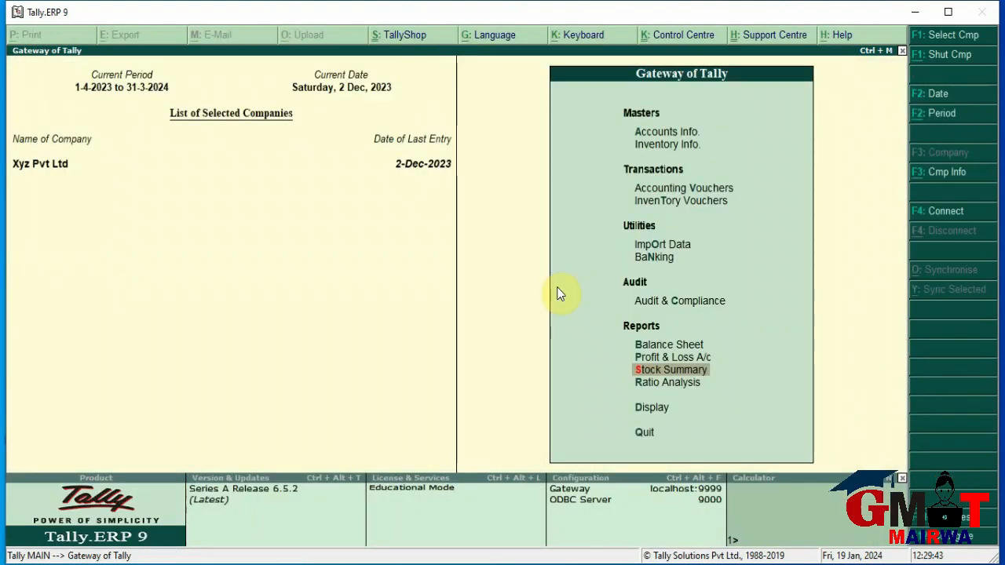
Turn on debit and credit notes in the F11 features, both in invoice mode
{"action": "key", "text": "Up"}
{"action": "key", "text": "Up"}
{"action": "key", "text": "Up"}
{"action": "key", "text": "Up"}
{"action": "key", "text": "Up"}
{"action": "key", "text": "Up"}
{"action": "key", "text": "Up"}
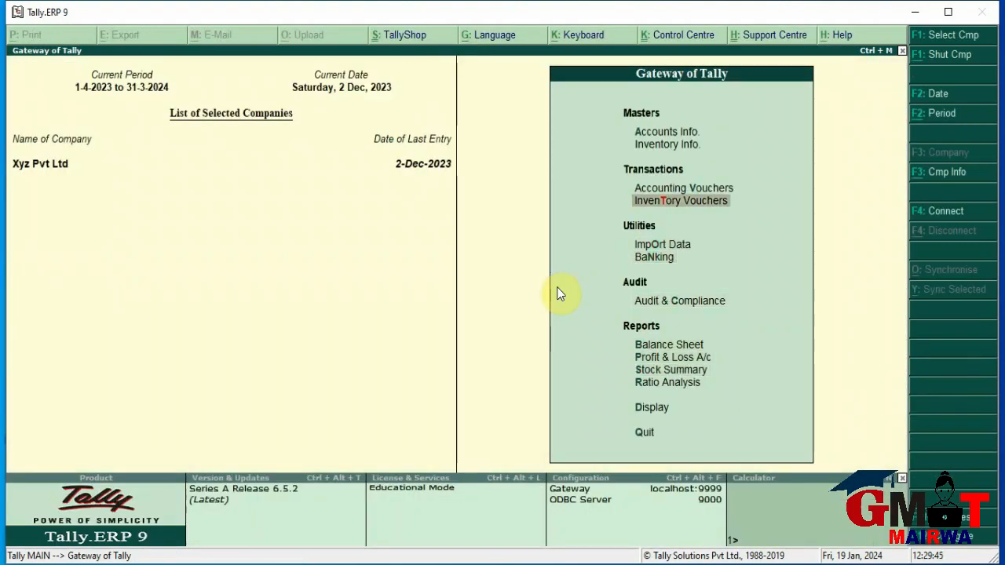
{"action": "key", "text": "Return"}
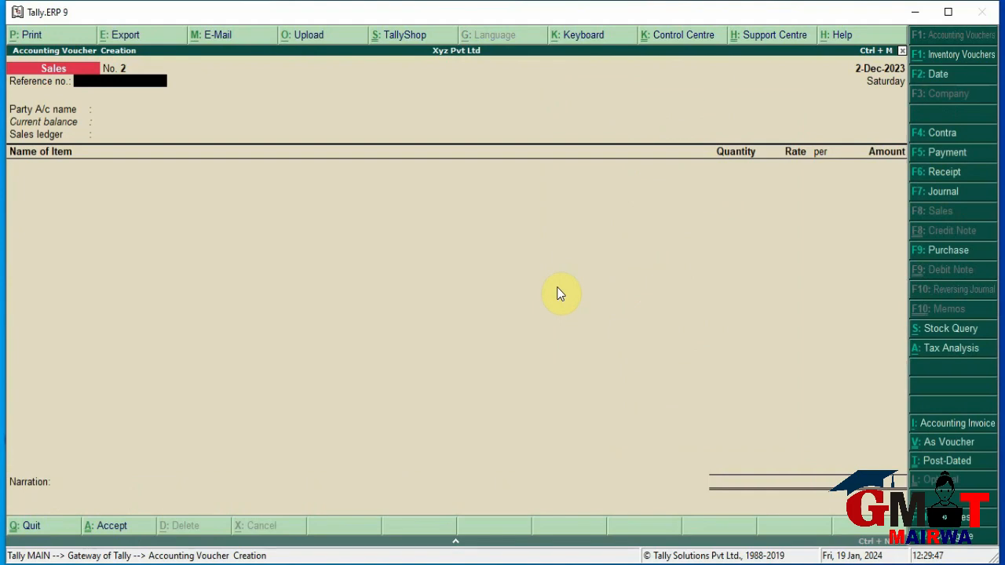
{"action": "key", "text": "F11"}
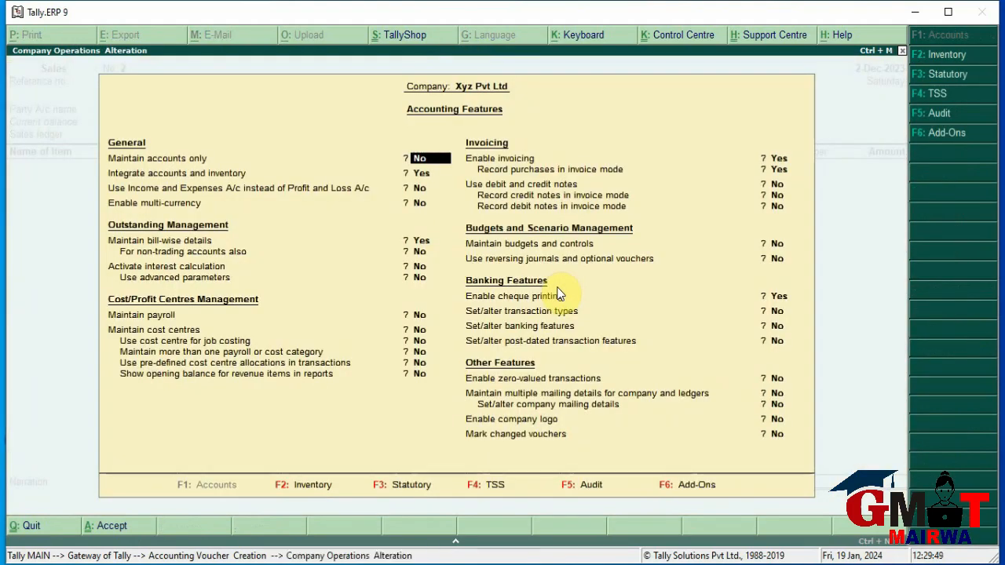
{"action": "left_click", "coordinate": [774, 185]}
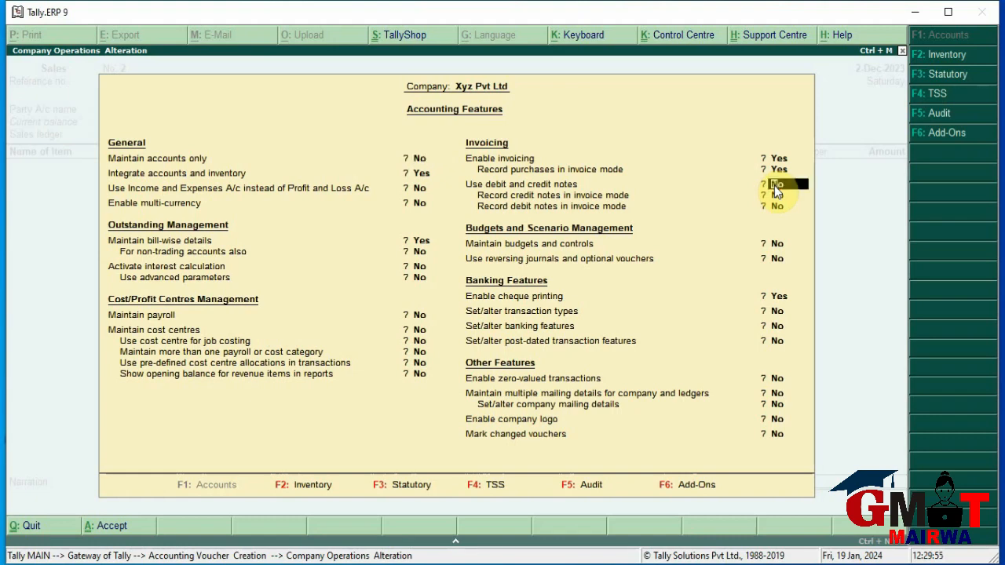
{"action": "key", "text": "y"}
{"action": "key", "text": "y"}
{"action": "key", "text": "y"}
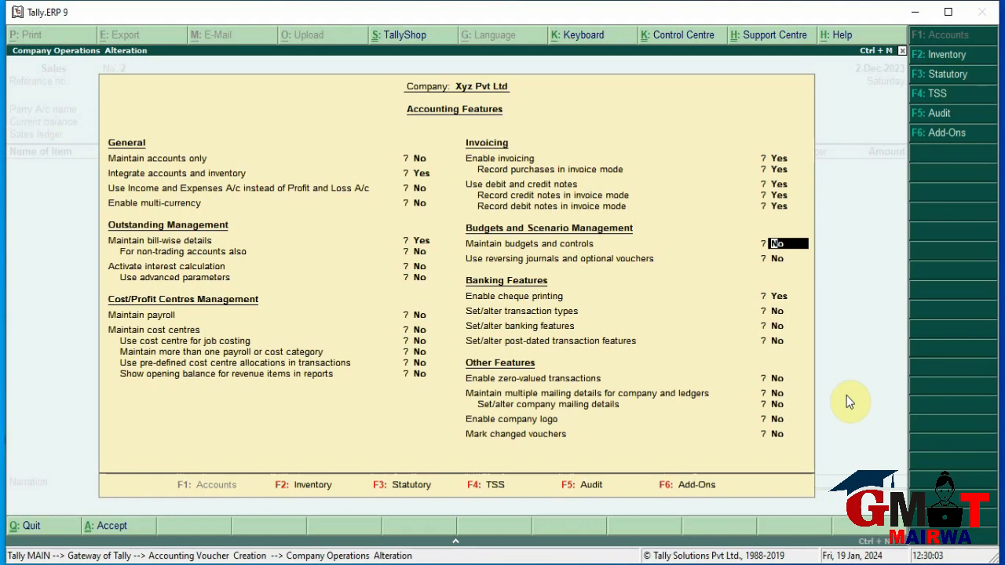
{"action": "key", "text": "Return"}
{"action": "key", "text": "Return"}
{"action": "key", "text": "Return"}
{"action": "key", "text": "Return"}
{"action": "key", "text": "Return"}
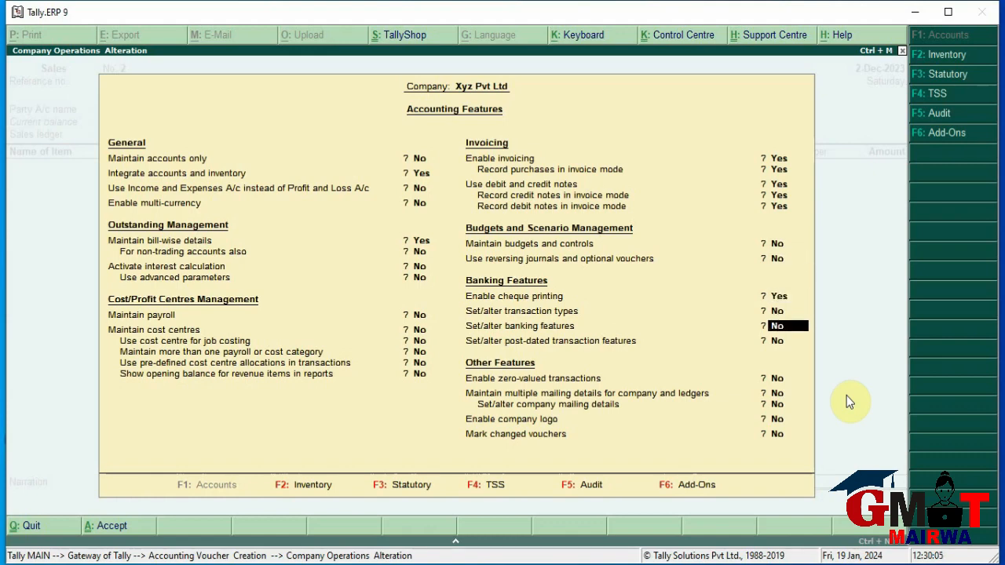
{"action": "key", "text": "Return"}
{"action": "key", "text": "Return"}
{"action": "key", "text": "Return"}
{"action": "key", "text": "Return"}
{"action": "key", "text": "Return"}
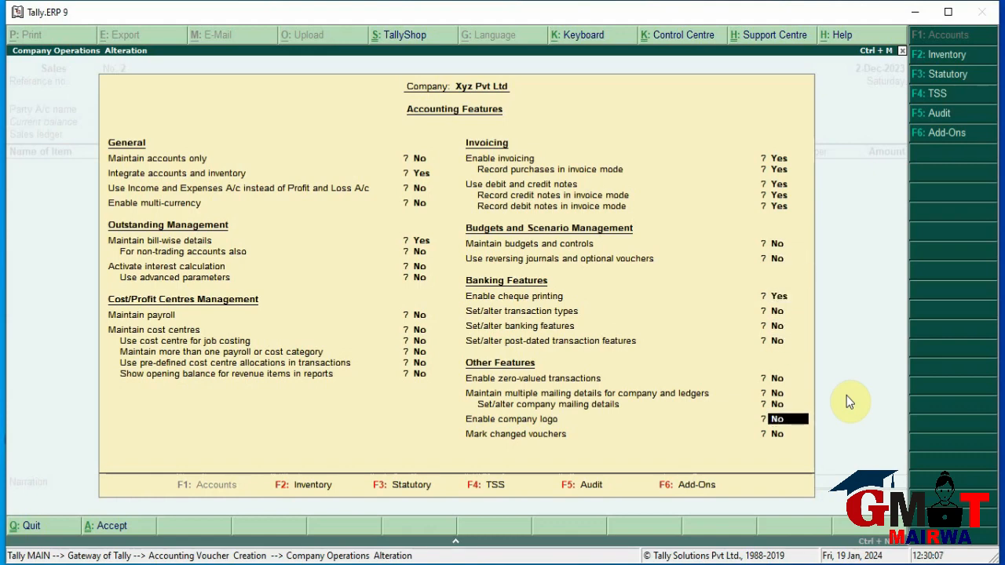
{"action": "key", "text": "y"}
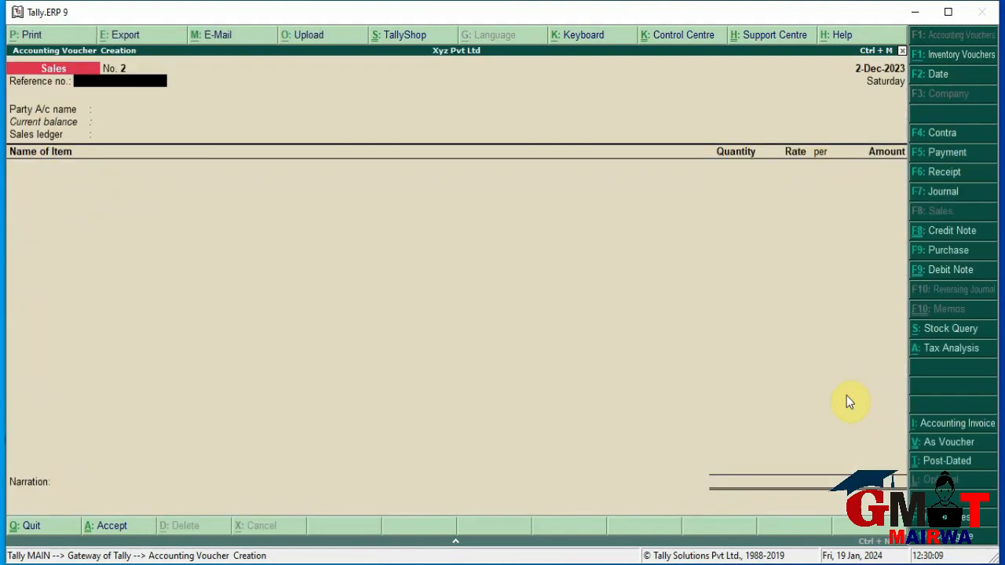
Start a Debit Note against invoice 1235 for party Delhi Pvt Ltd
{"action": "left_click", "coordinate": [943, 251]}
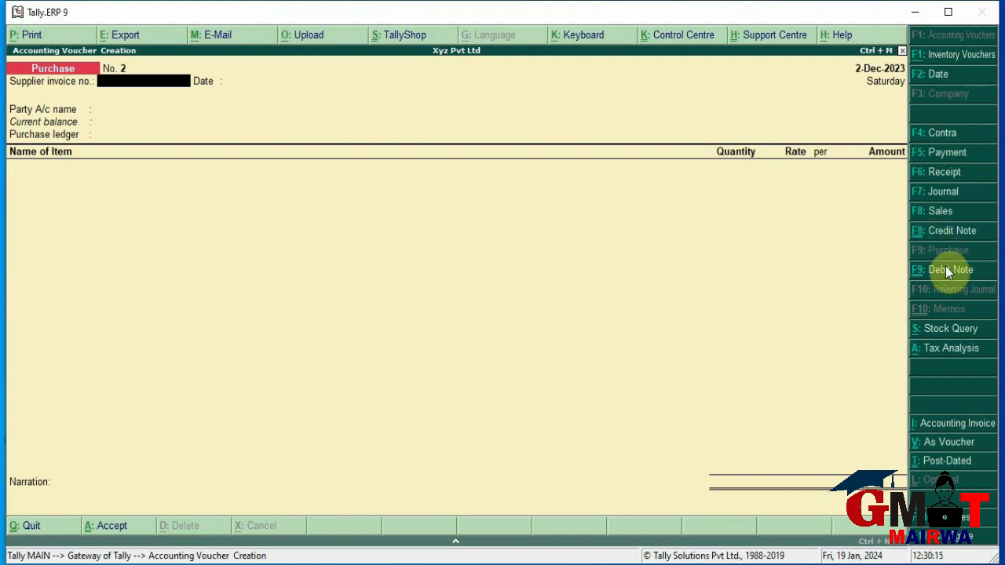
{"action": "left_click", "coordinate": [946, 268]}
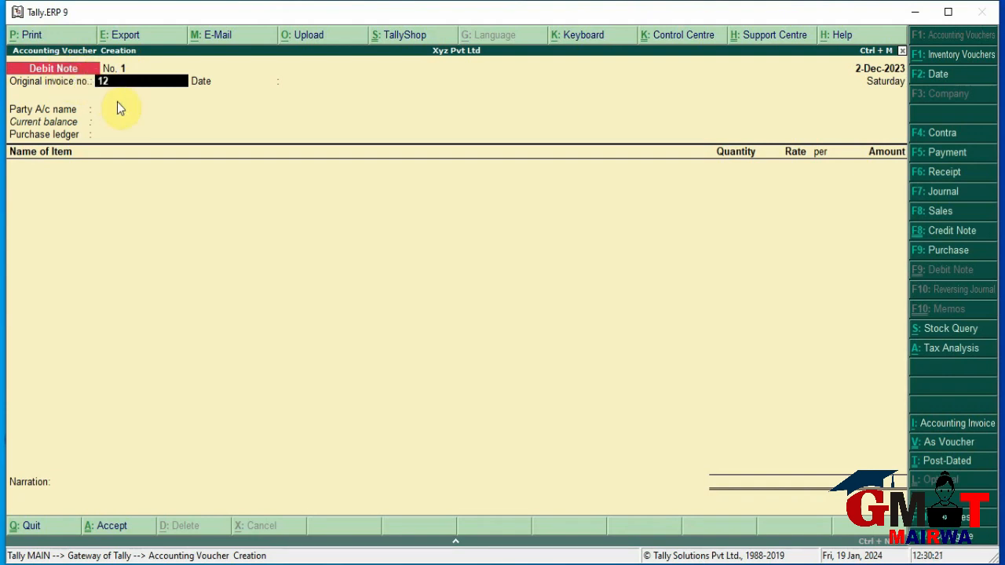
{"action": "type", "text": "5"}
{"action": "key", "text": "Return"}
{"action": "key", "text": "Return"}
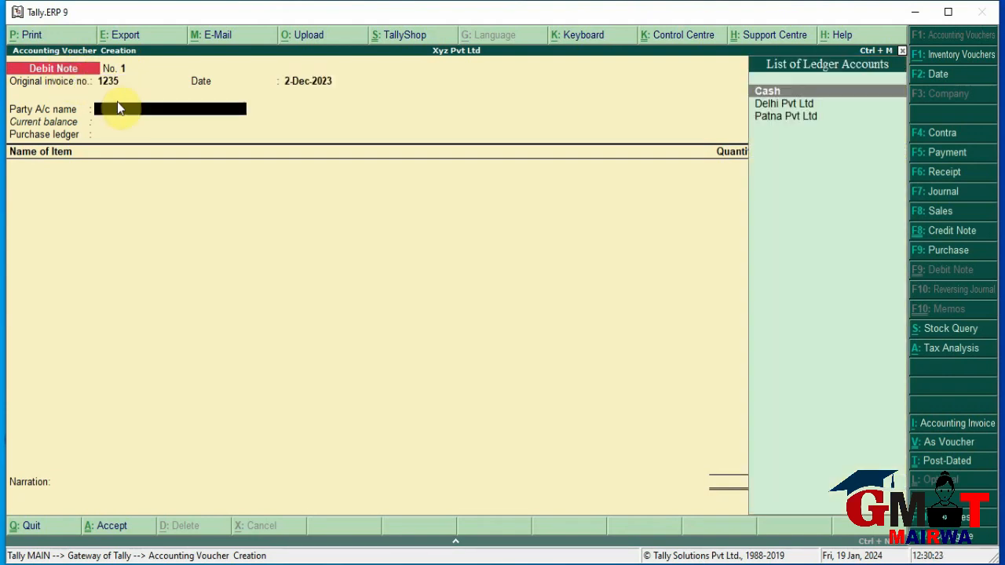
{"action": "key", "text": "Down"}
{"action": "key", "text": "Down"}
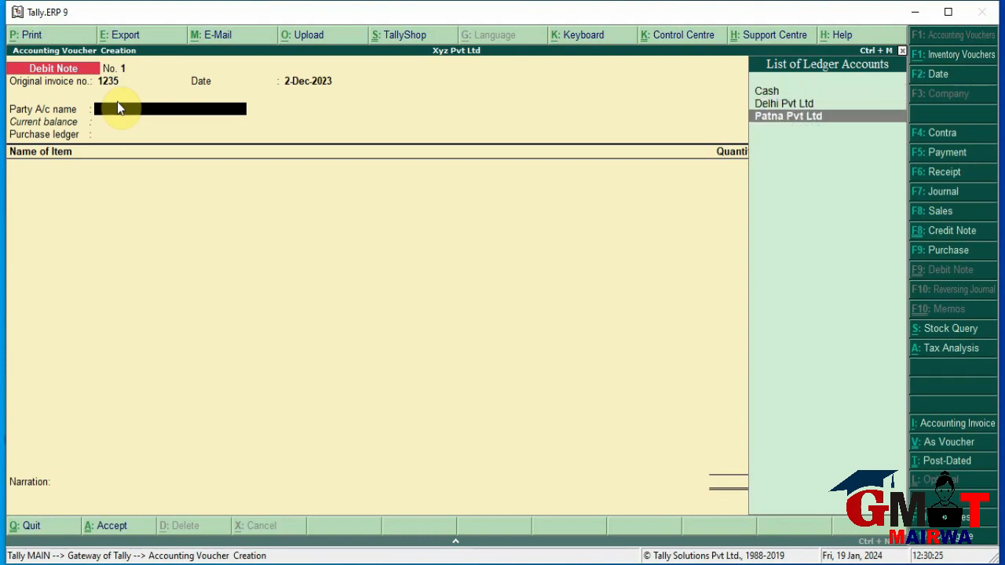
{"action": "key", "text": "Up"}
{"action": "key", "text": "Return"}
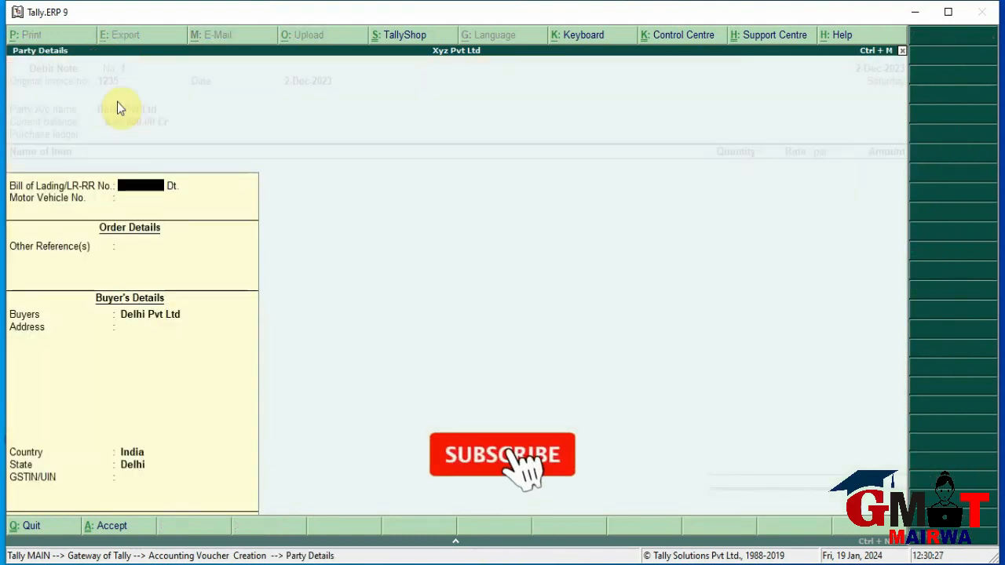
{"action": "key", "text": "Return"}
{"action": "key", "text": "Return"}
{"action": "key", "text": "Return"}
{"action": "key", "text": "Return"}
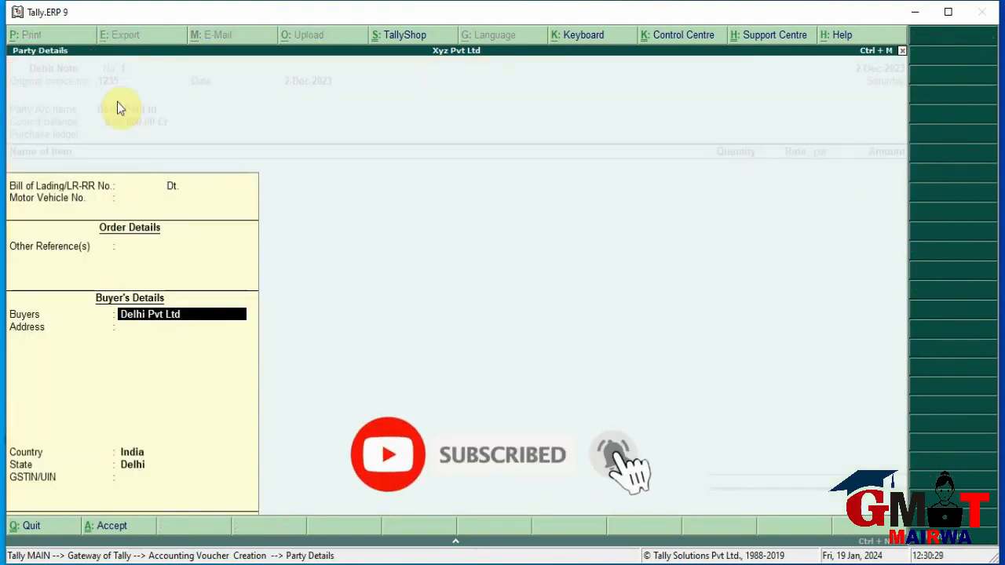
{"action": "key", "text": "Return"}
{"action": "key", "text": "Return"}
{"action": "key", "text": "Return"}
{"action": "key", "text": "Return"}
{"action": "key", "text": "Return"}
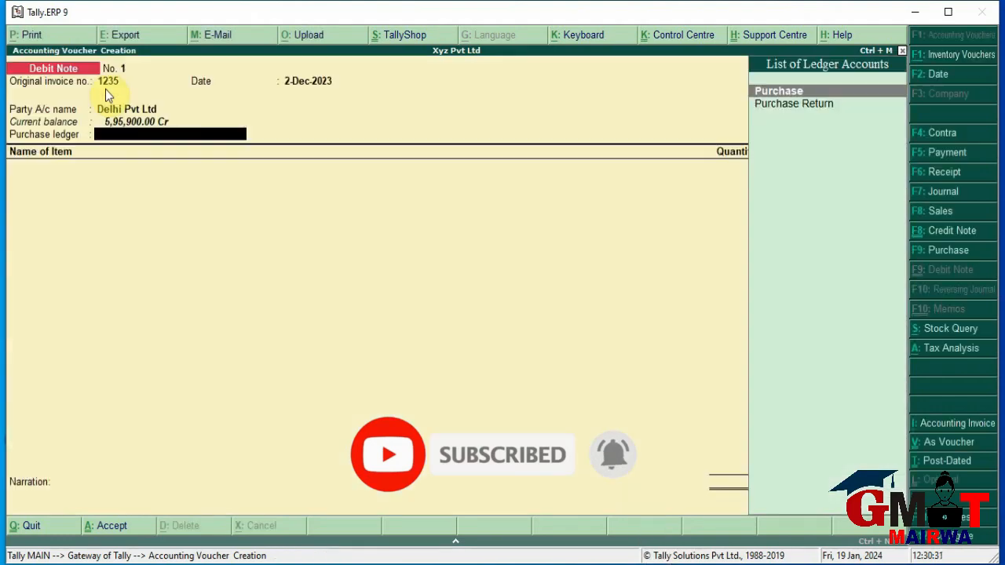
{"action": "key", "text": "Return"}
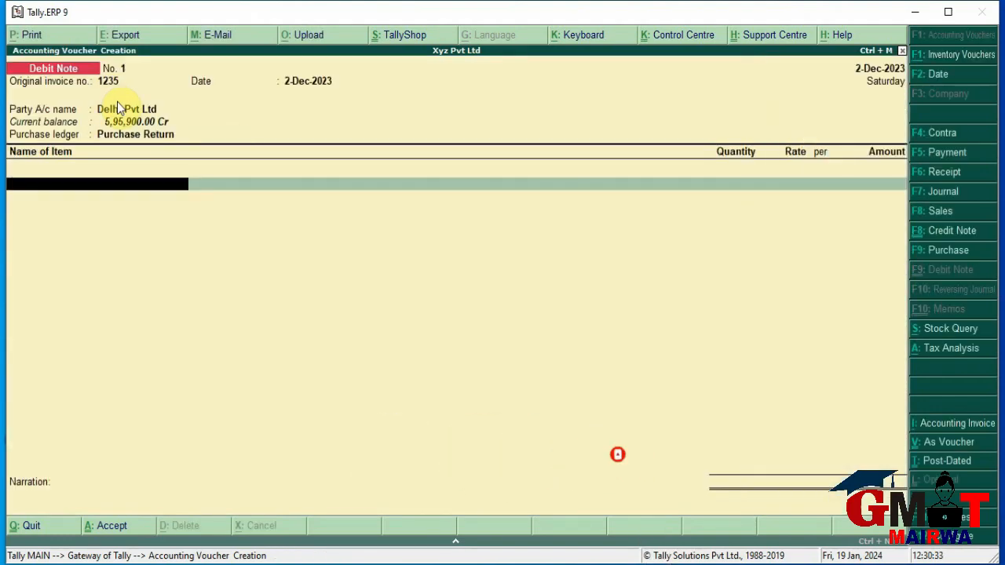
Return 10 doz Banana at 60.00, decline GST details, and save the debit note
{"action": "key", "text": "Down"}
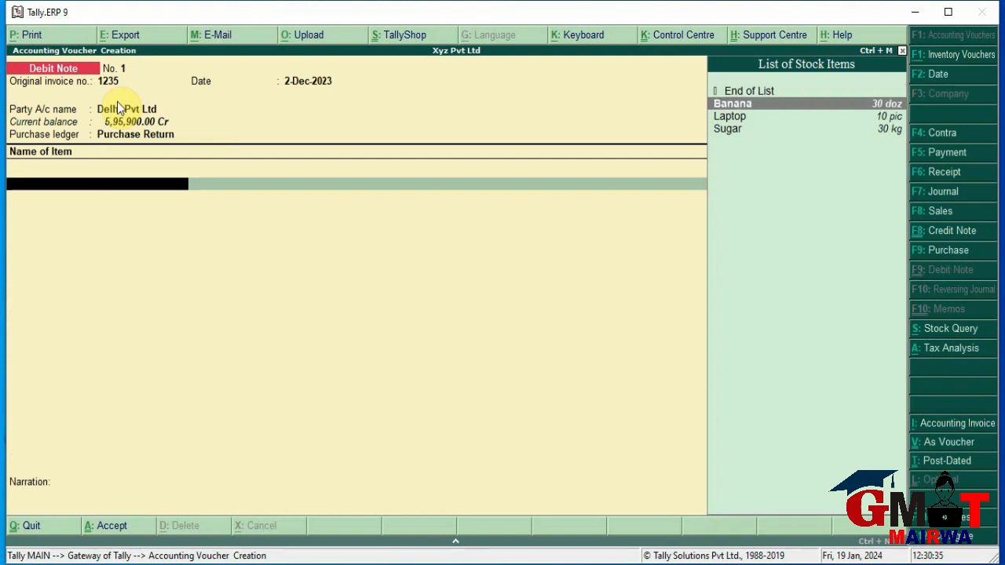
{"action": "key", "text": "Return"}
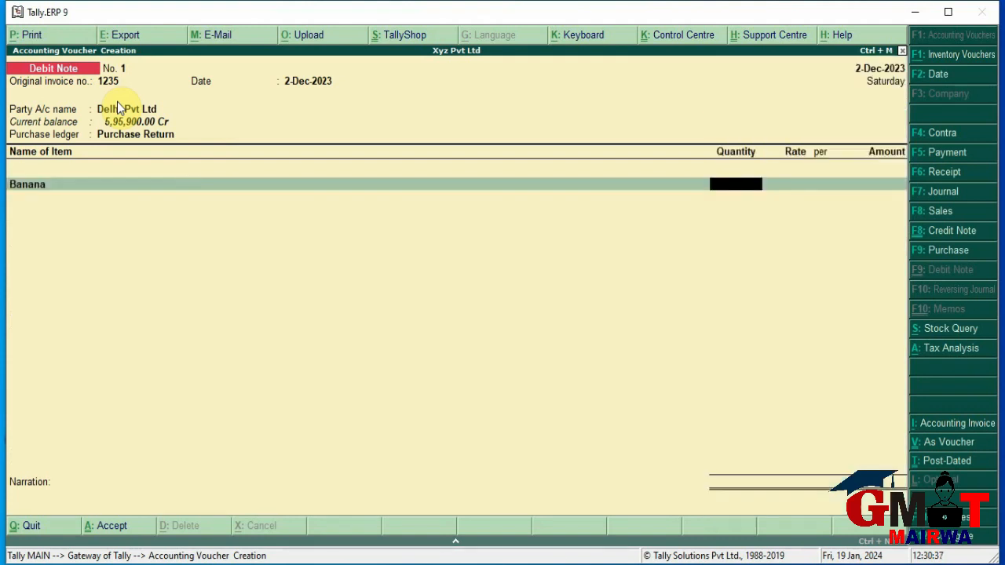
{"action": "type", "text": "10"}
{"action": "key", "text": "Return"}
{"action": "key", "text": "Return"}
{"action": "key", "text": "Return"}
{"action": "key", "text": "Return"}
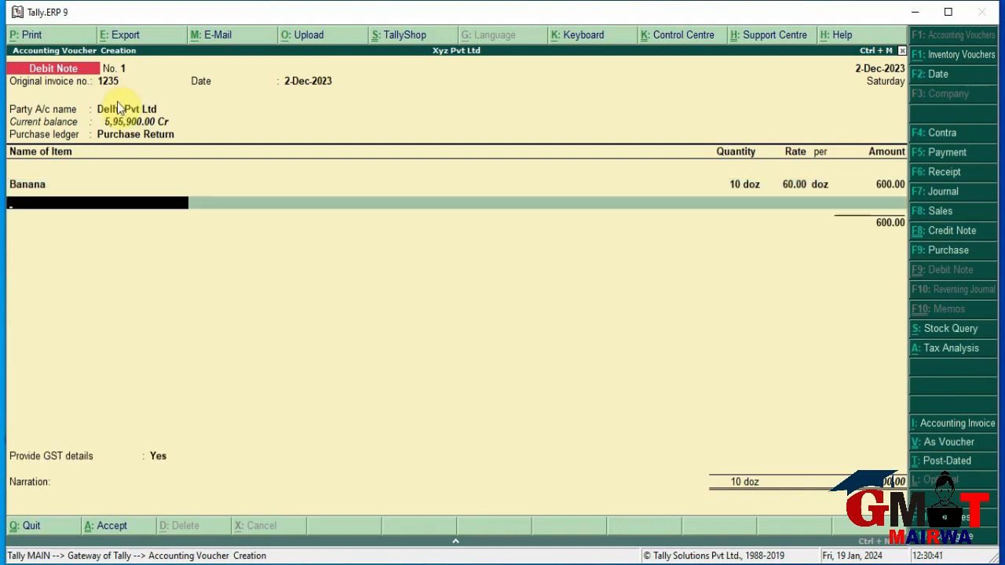
{"action": "key", "text": "Return"}
{"action": "key", "text": "Up"}
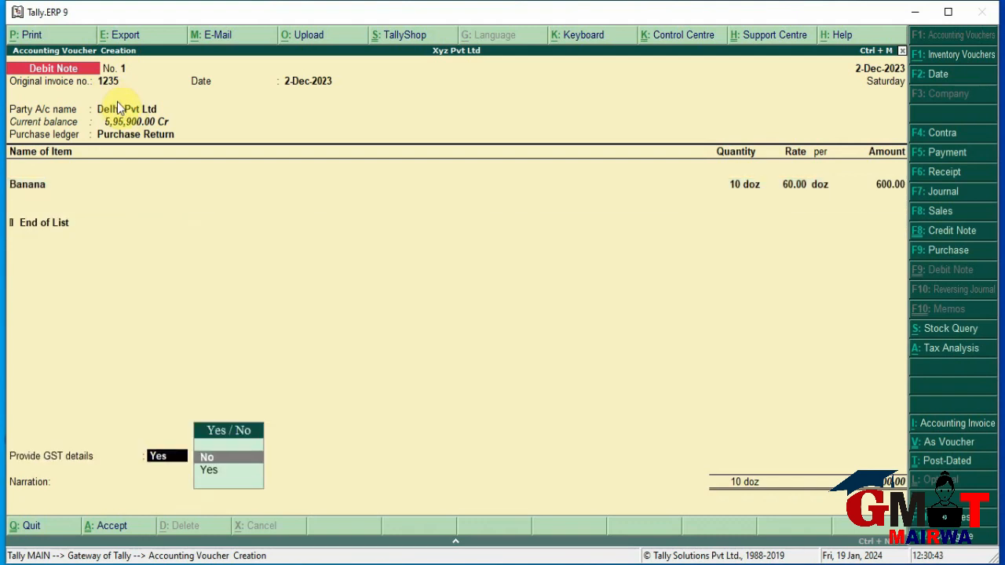
{"action": "key", "text": "Return"}
{"action": "key", "text": "Return"}
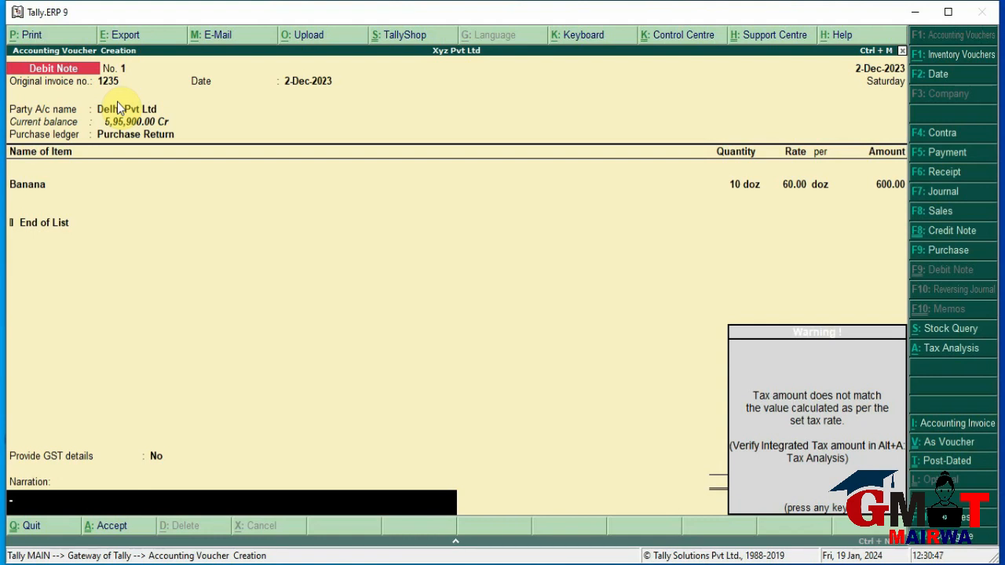
{"action": "key", "text": "Return"}
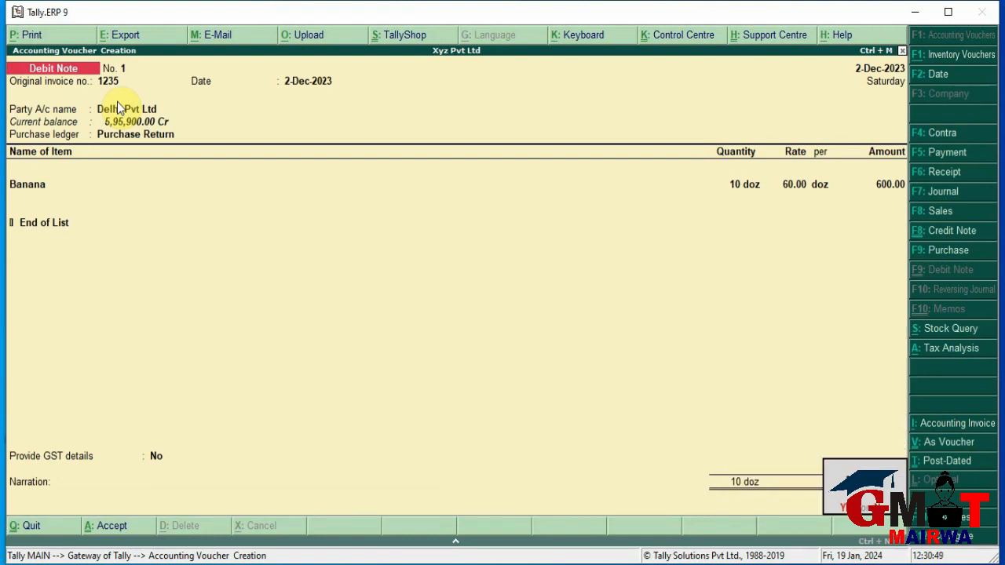
{"action": "key", "text": "Return"}
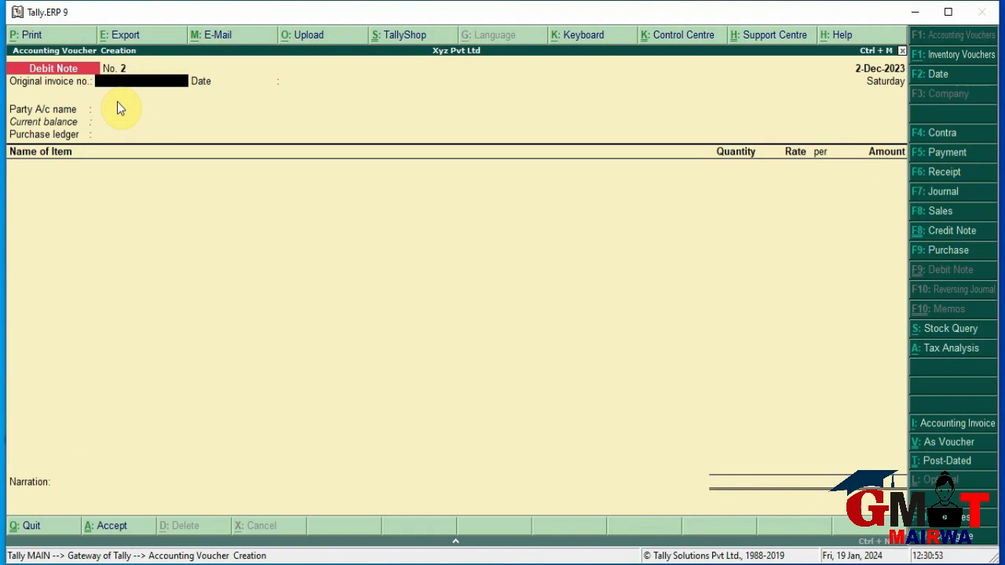
Check Banana's monthly stock movement, then return to the Stock Summary showing Banana at 20 doz (1,200.00)
{"action": "key", "text": "Escape"}
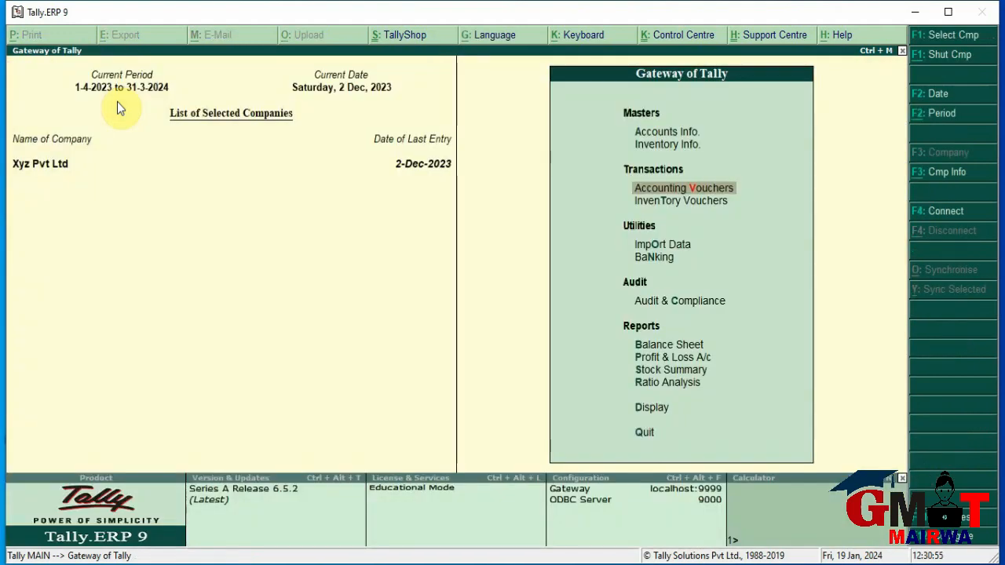
{"action": "key", "text": "Down"}
{"action": "key", "text": "Down"}
{"action": "key", "text": "Down"}
{"action": "key", "text": "Down"}
{"action": "key", "text": "Down"}
{"action": "key", "text": "Down"}
{"action": "key", "text": "Down"}
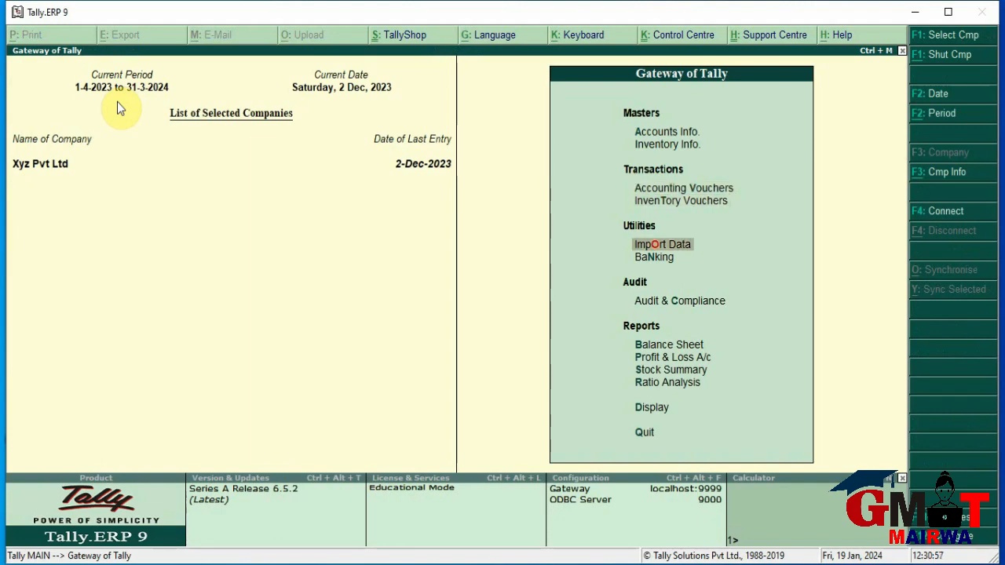
{"action": "key", "text": "Return"}
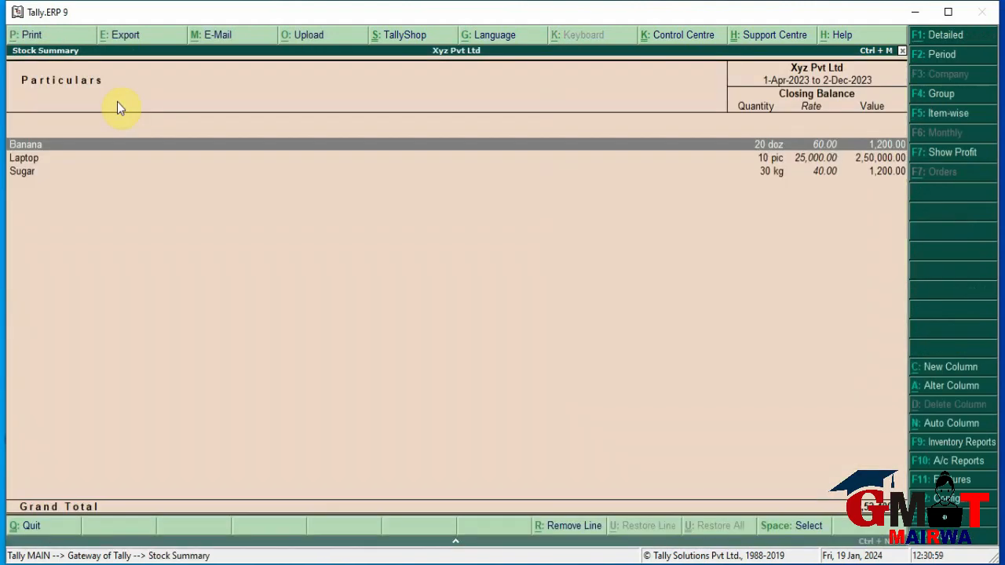
{"action": "key", "text": "Return"}
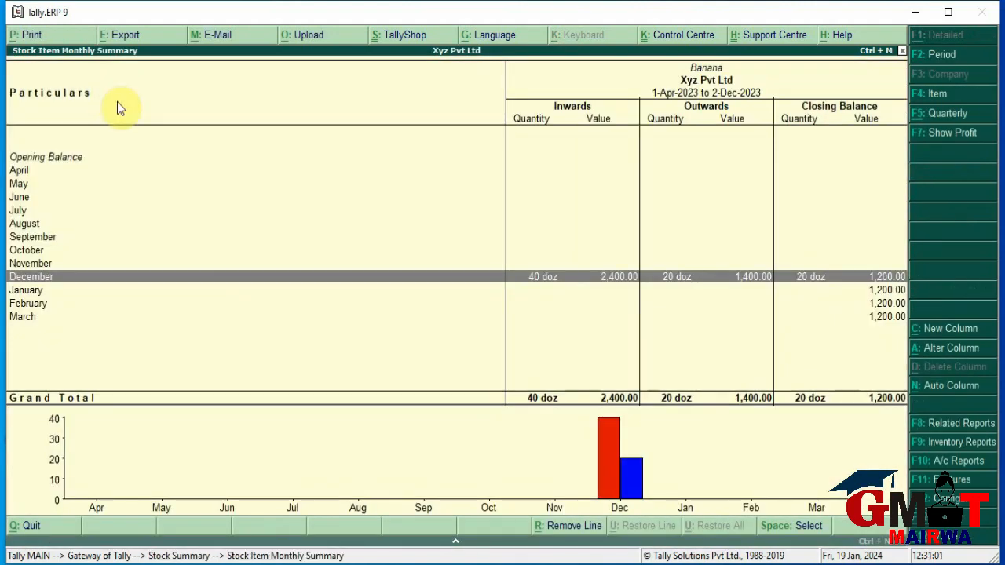
{"action": "left_click", "coordinate": [542, 287]}
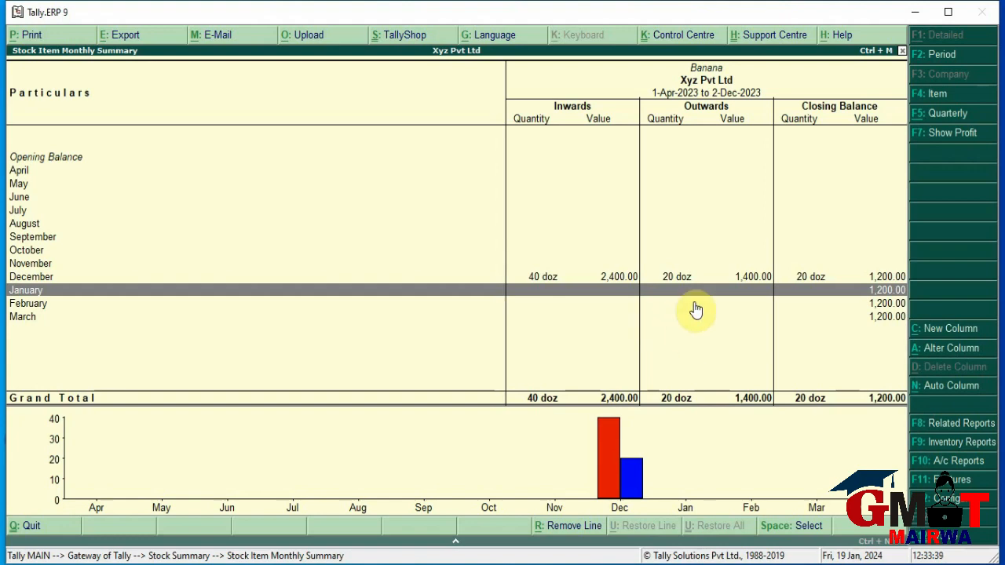
{"action": "key", "text": "Escape"}
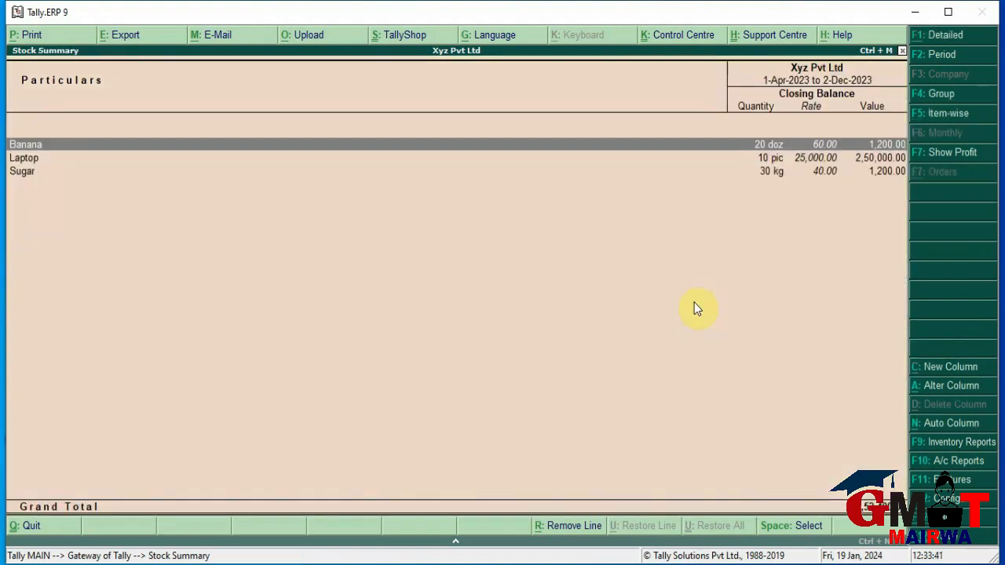
Start a new Credit Note from Accounting Vouchers
{"action": "key", "text": "Escape"}
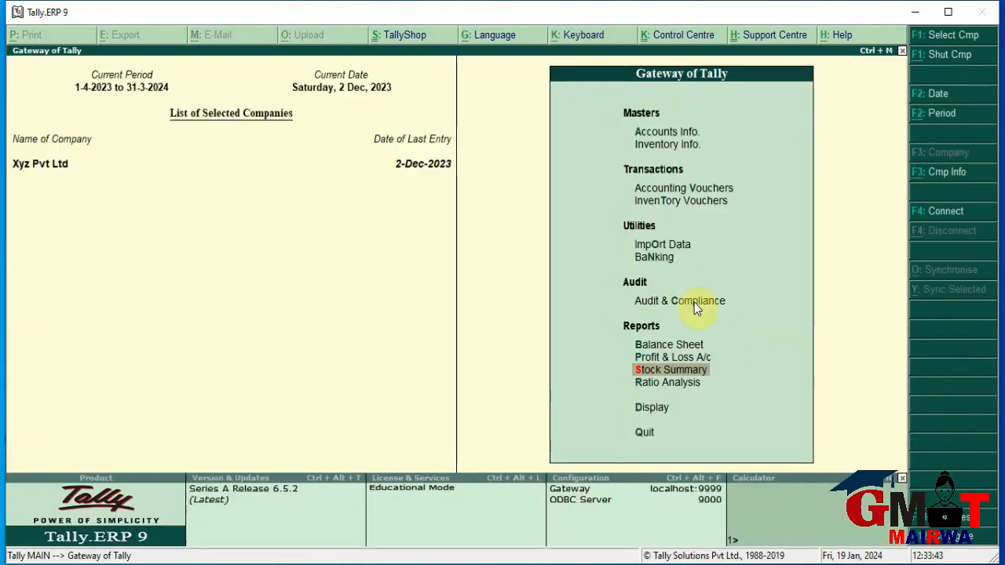
{"action": "key", "text": "Up"}
{"action": "key", "text": "Up"}
{"action": "key", "text": "Up"}
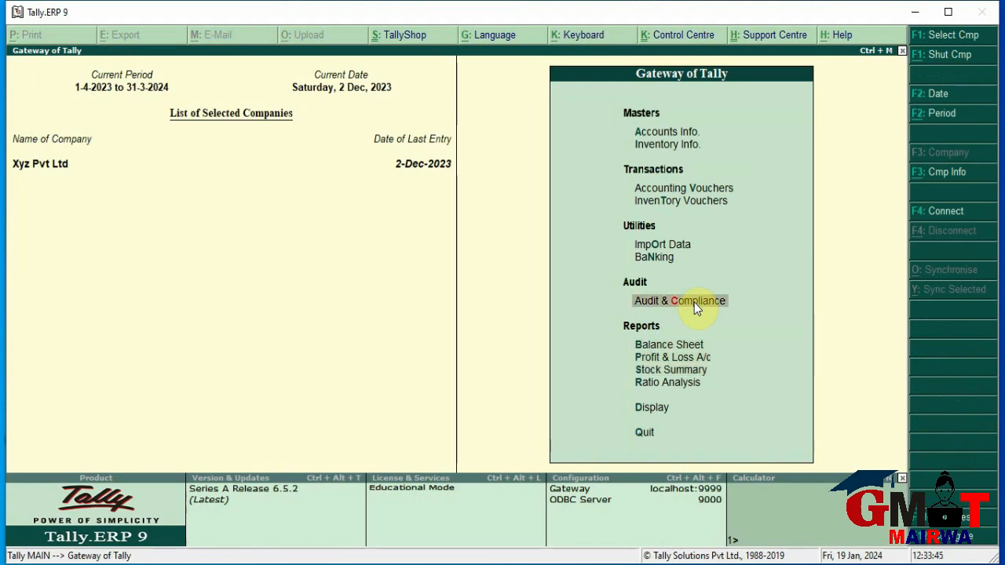
{"action": "key", "text": "Up"}
{"action": "key", "text": "Up"}
{"action": "key", "text": "Up"}
{"action": "key", "text": "Up"}
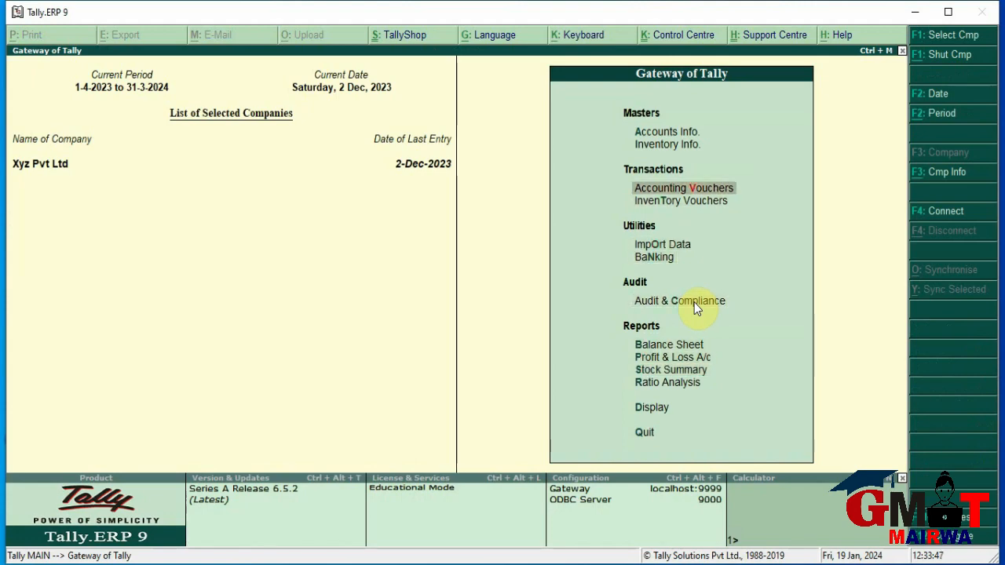
{"action": "key", "text": "Return"}
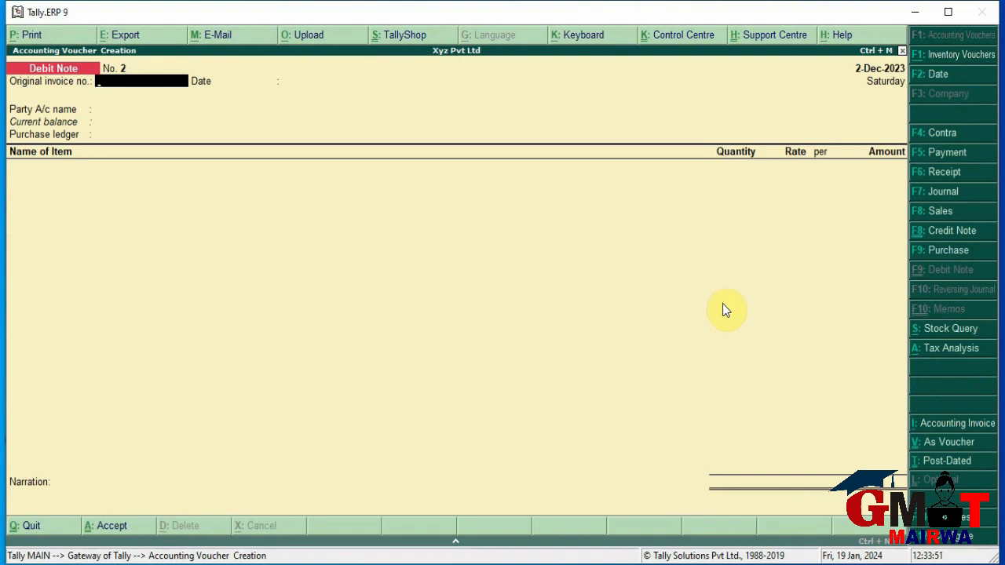
{"action": "left_click", "coordinate": [938, 212]}
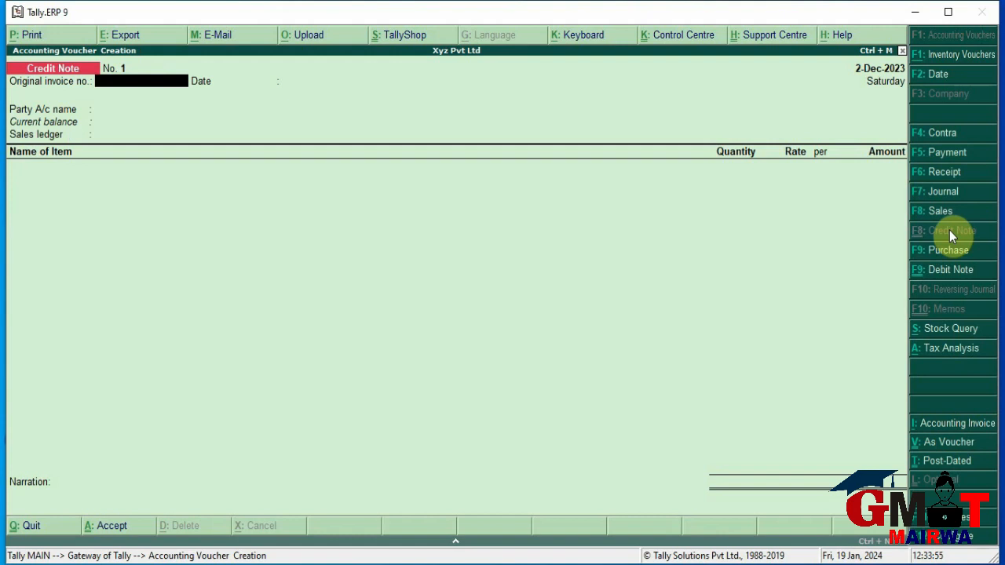
Enter original invoice 1364 dated 2-Dec-2023 and select Patna Pvt Ltd as the party
{"action": "key", "text": "Return"}
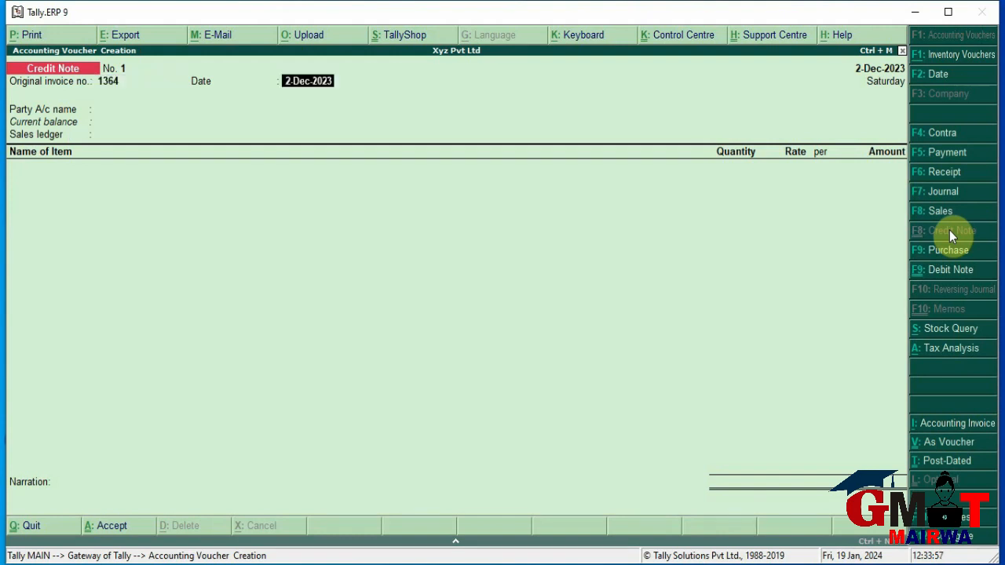
{"action": "key", "text": "Return"}
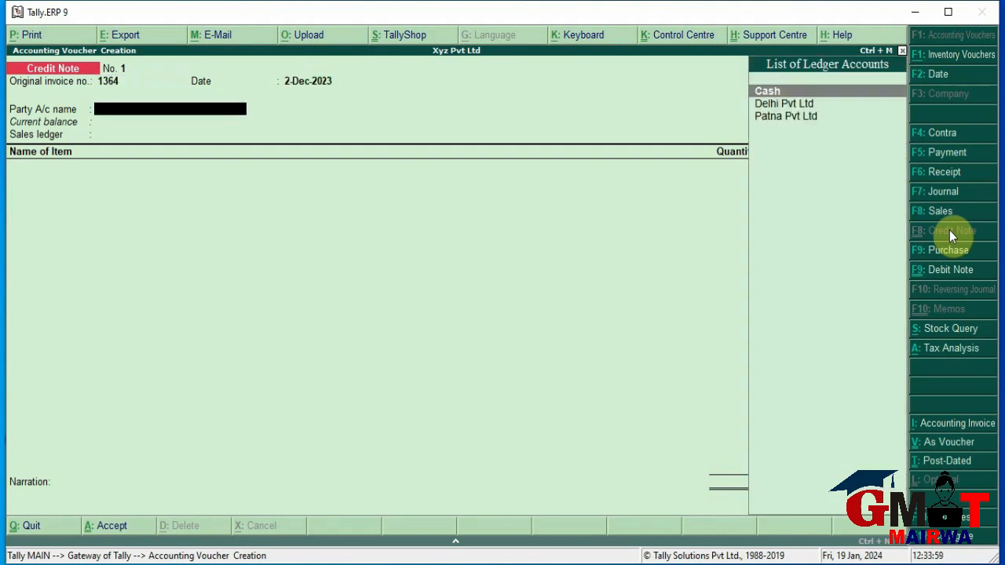
{"action": "key", "text": "Down"}
{"action": "key", "text": "Down"}
{"action": "key", "text": "Return"}
{"action": "key", "text": "Return"}
{"action": "key", "text": "Return"}
{"action": "key", "text": "Return"}
{"action": "key", "text": "Return"}
{"action": "key", "text": "Return"}
{"action": "key", "text": "Return"}
{"action": "key", "text": "Return"}
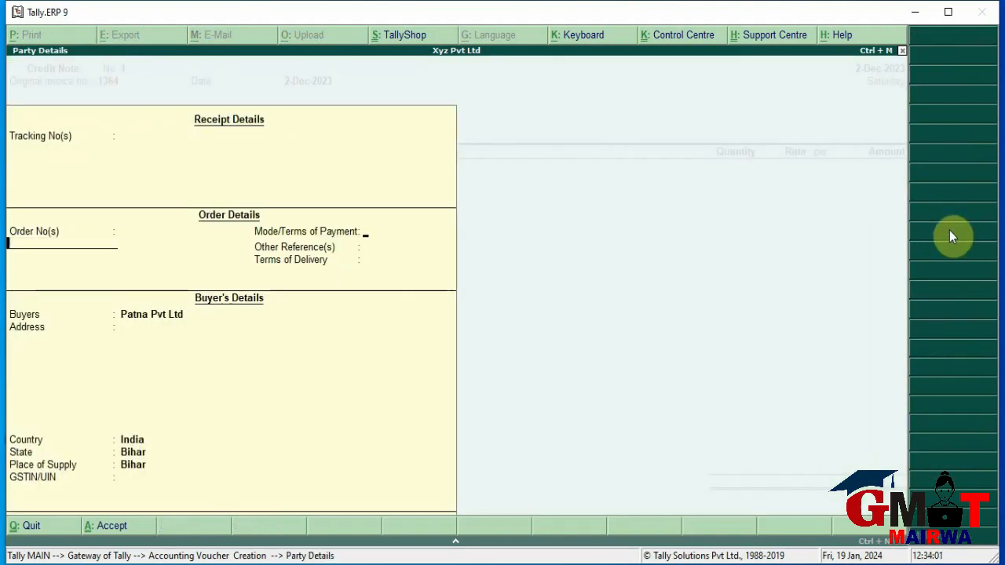
{"action": "key", "text": "Return"}
{"action": "key", "text": "Return"}
{"action": "key", "text": "Return"}
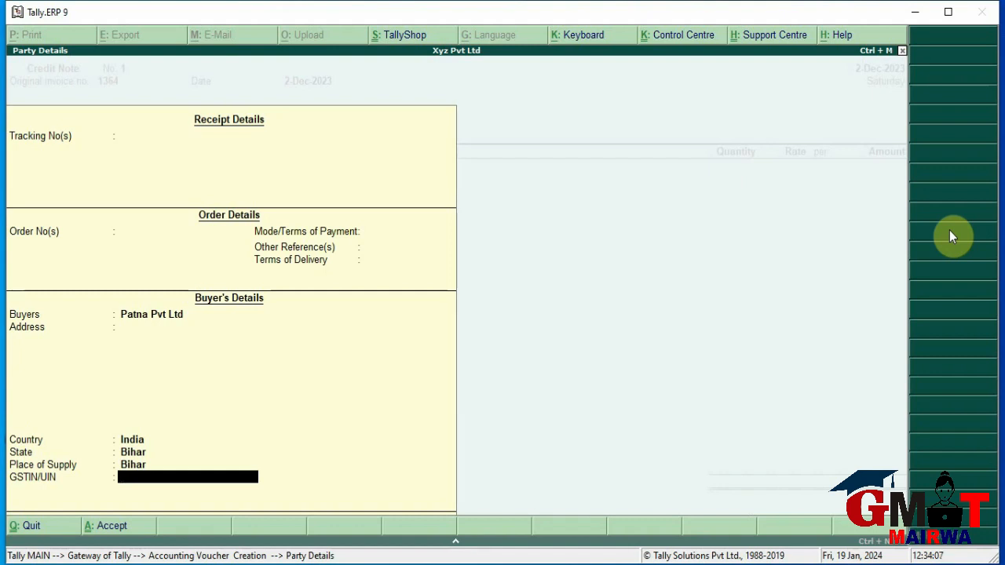
{"action": "key", "text": "Return"}
Return 10 doz Banana at 70.00 to the Sale Return ledger for 700.00
{"action": "key", "text": "Down"}
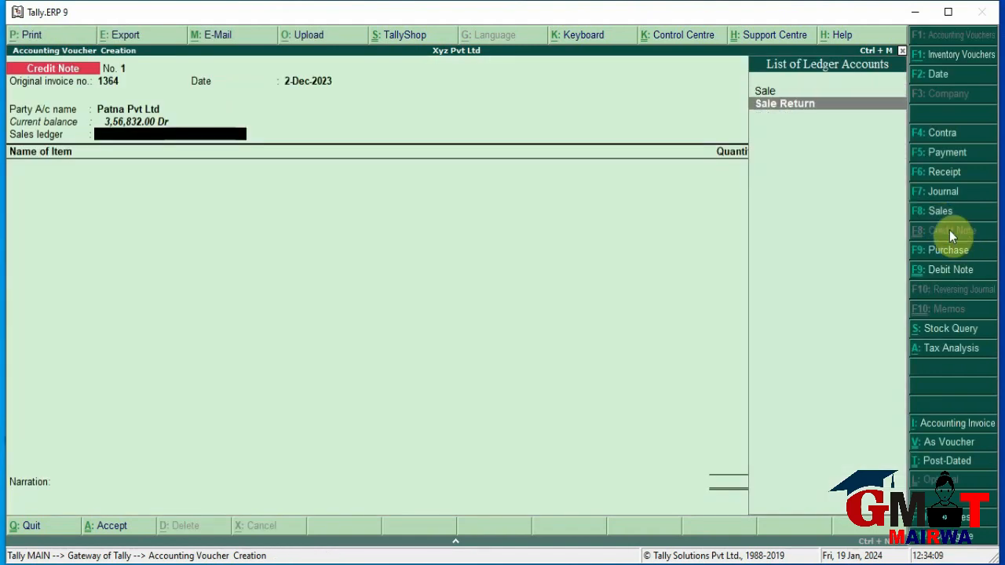
{"action": "key", "text": "Return"}
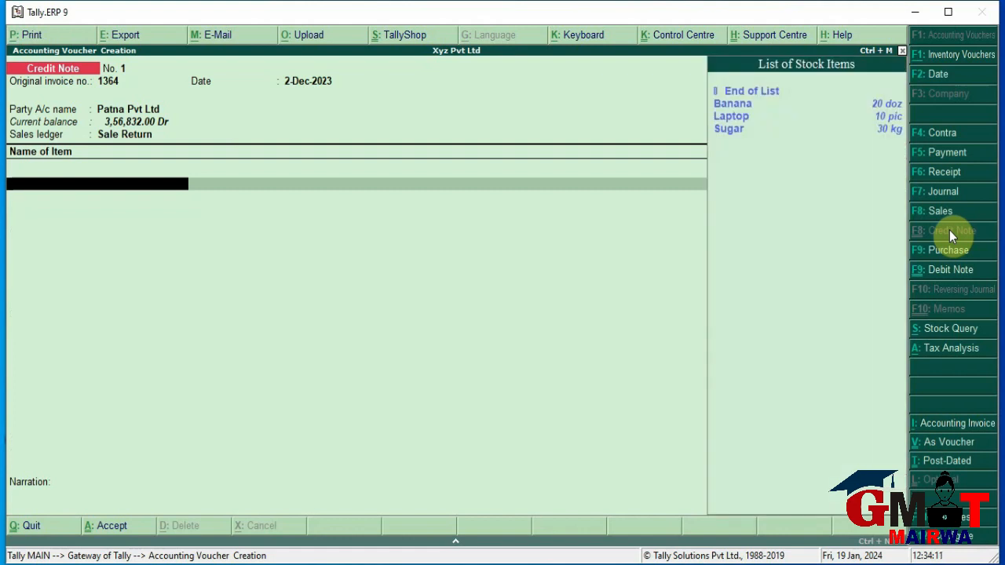
{"action": "key", "text": "Down"}
{"action": "key", "text": "Return"}
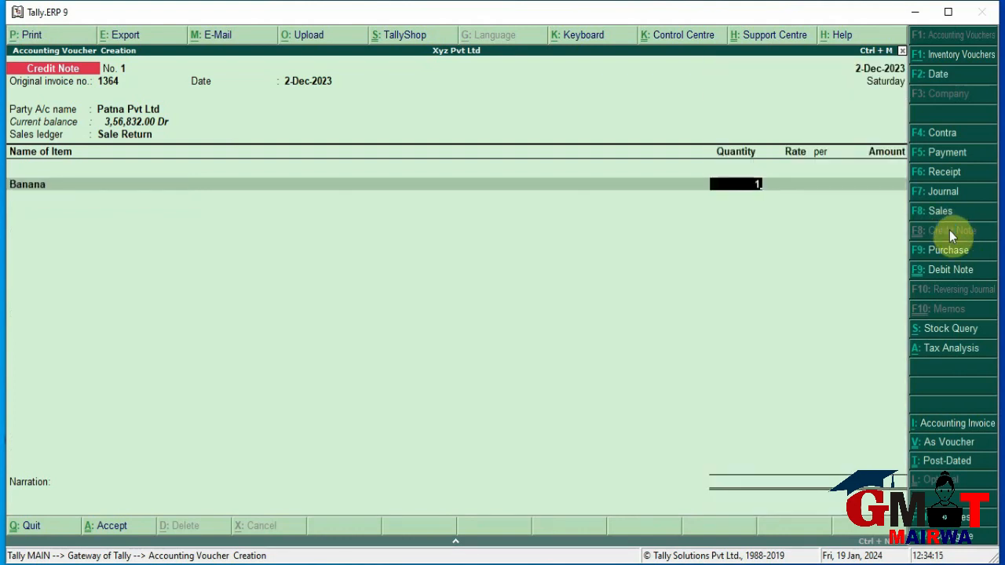
{"action": "key", "text": "Return"}
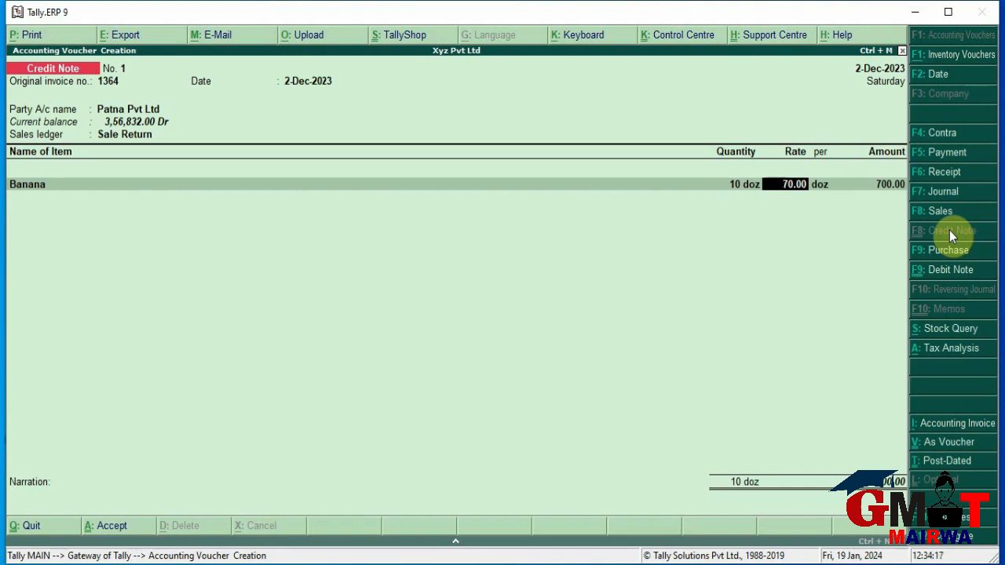
{"action": "key", "text": "Return"}
{"action": "key", "text": "Return"}
{"action": "key", "text": "Return"}
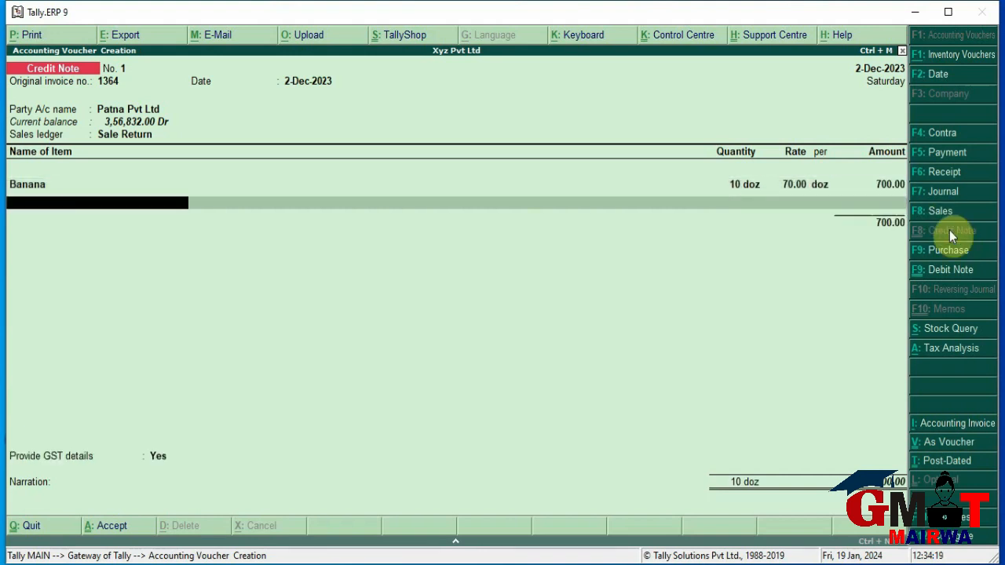
{"action": "key", "text": "Return"}
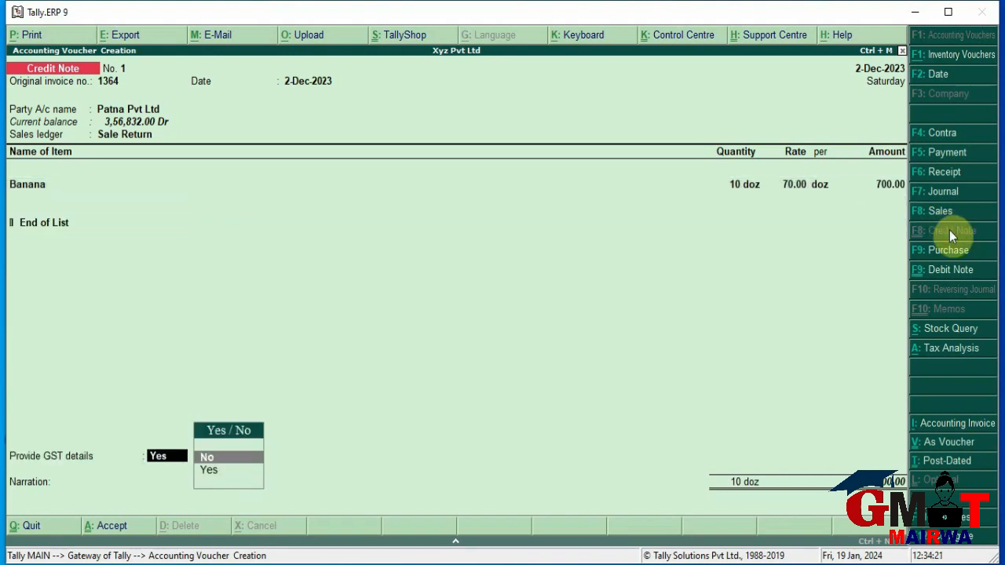
Set Provide GST details to No and save Credit Note No. 1
{"action": "key", "text": "Return"}
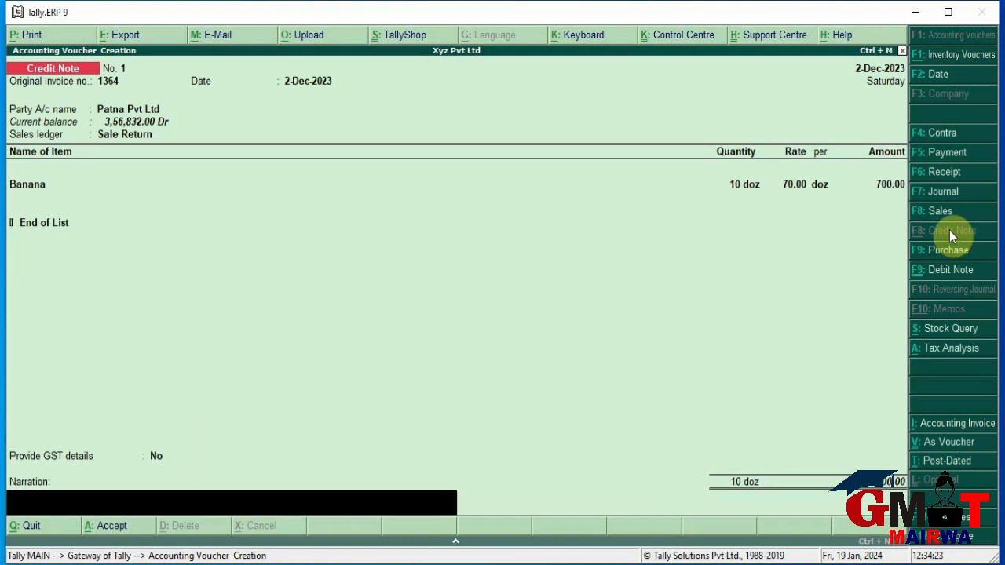
{"action": "key", "text": "Return"}
{"action": "key", "text": "Return"}
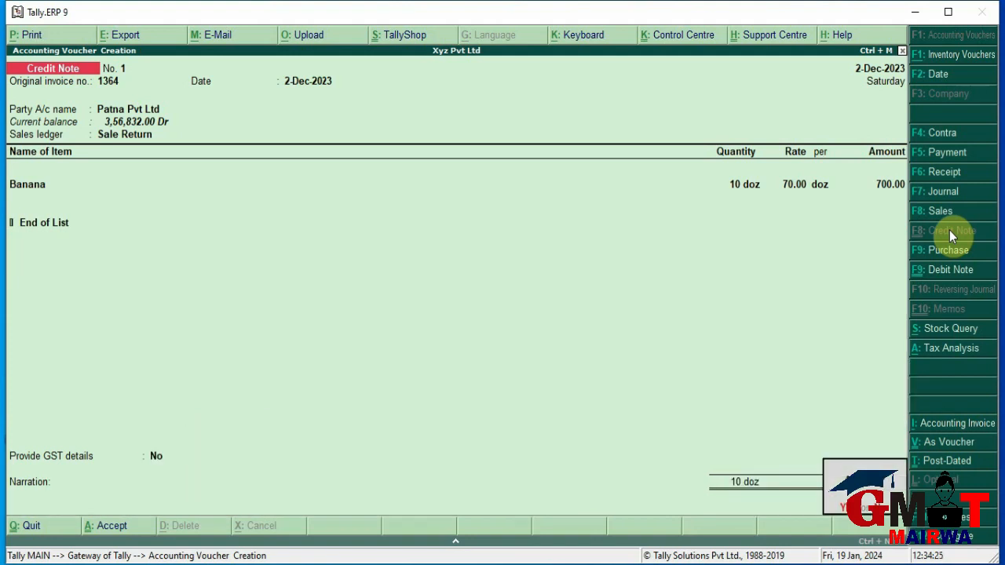
{"action": "key", "text": "Return"}
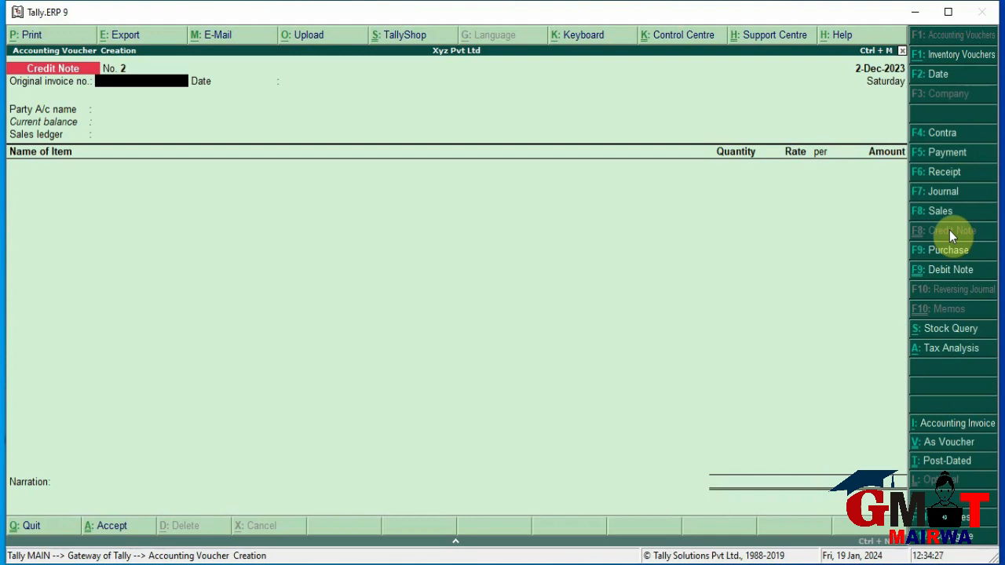
{"action": "left_click", "coordinate": [901, 51]}
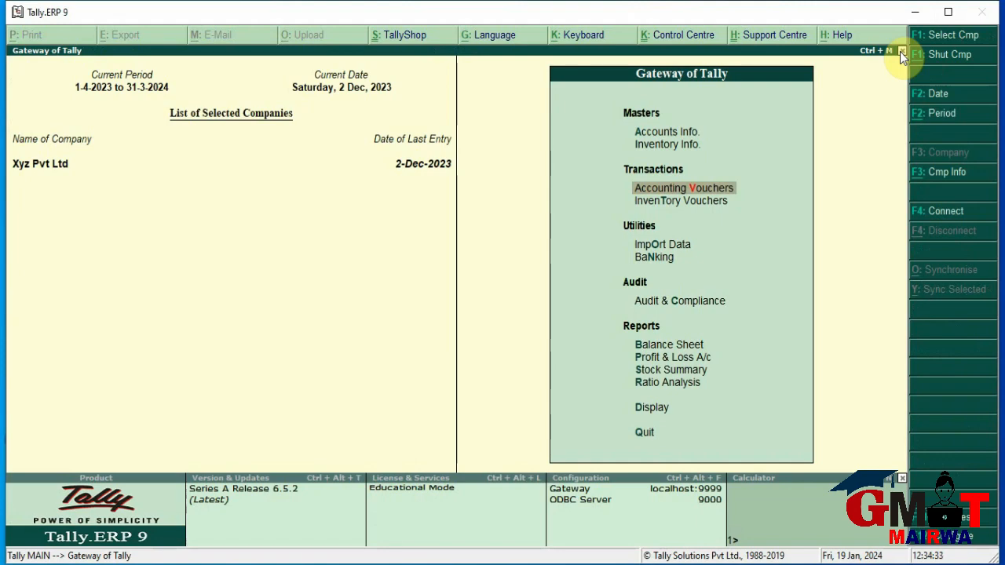
View Banana's monthly stock summary: December inwards 40 doz, outwards 10 doz, closing 30 doz (1,800.00)
{"action": "key", "text": "Down"}
{"action": "key", "text": "Down"}
{"action": "key", "text": "Down"}
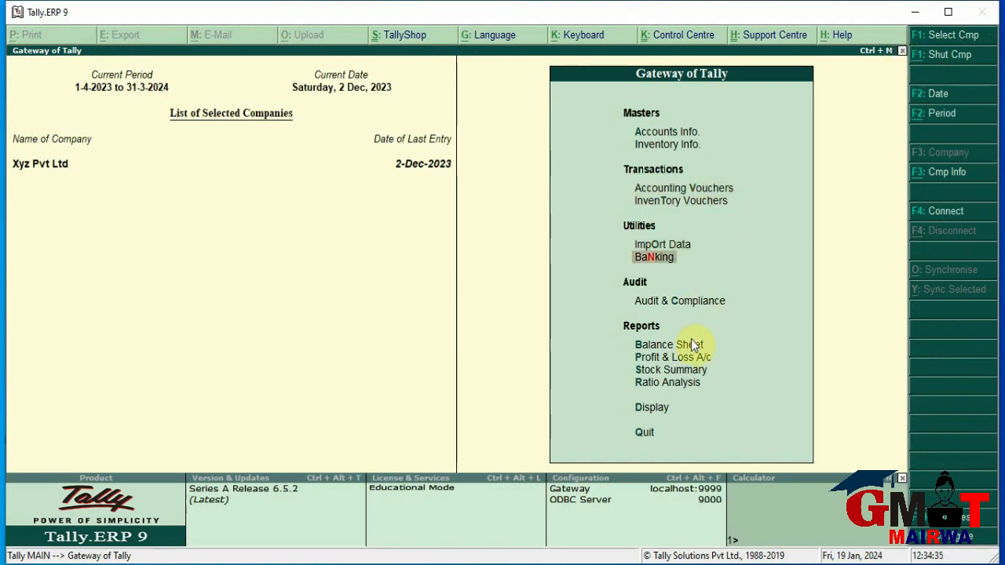
{"action": "key", "text": "Down"}
{"action": "key", "text": "Down"}
{"action": "key", "text": "Down"}
{"action": "key", "text": "Down"}
{"action": "key", "text": "Return"}
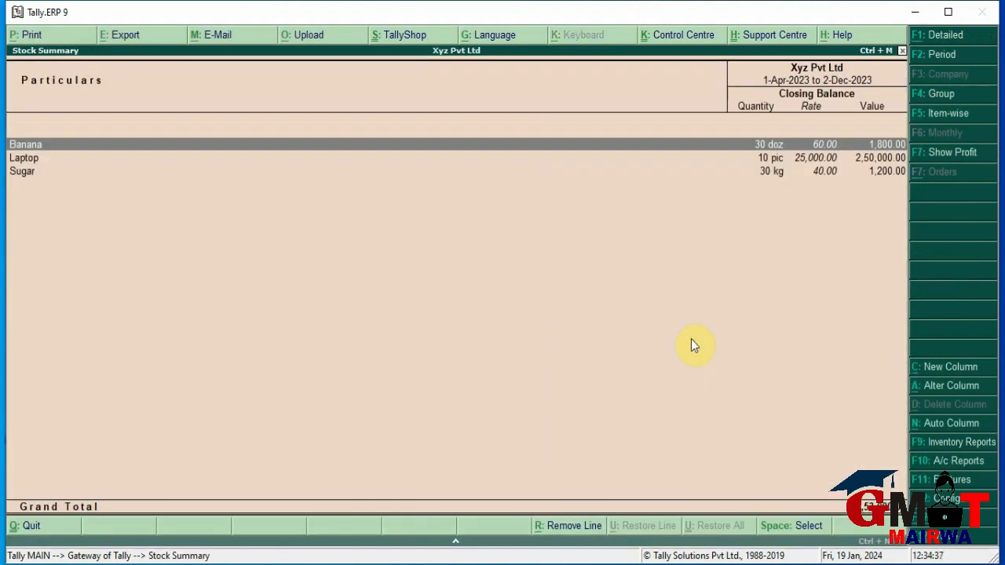
{"action": "key", "text": "Return"}
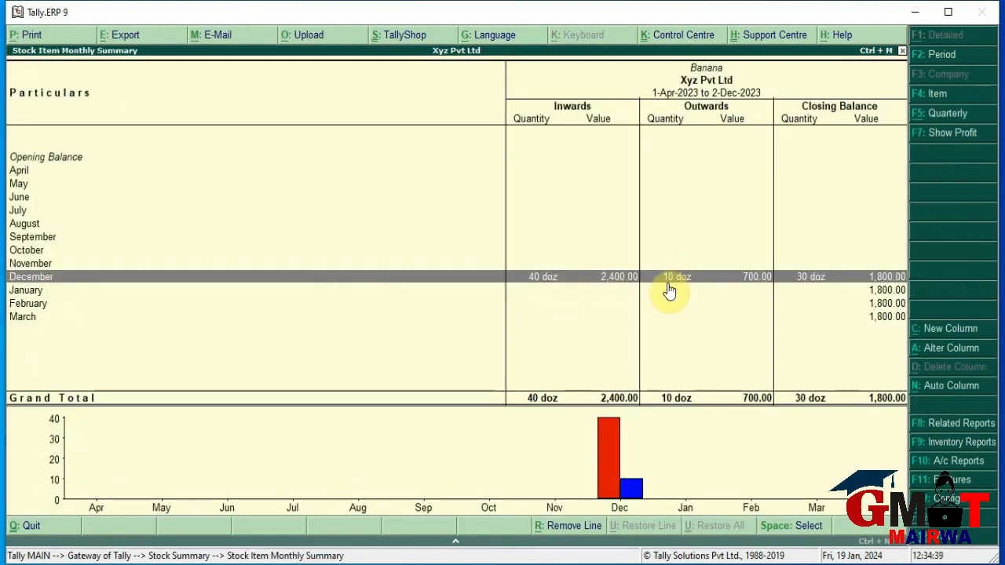
{"action": "left_click", "coordinate": [666, 290]}
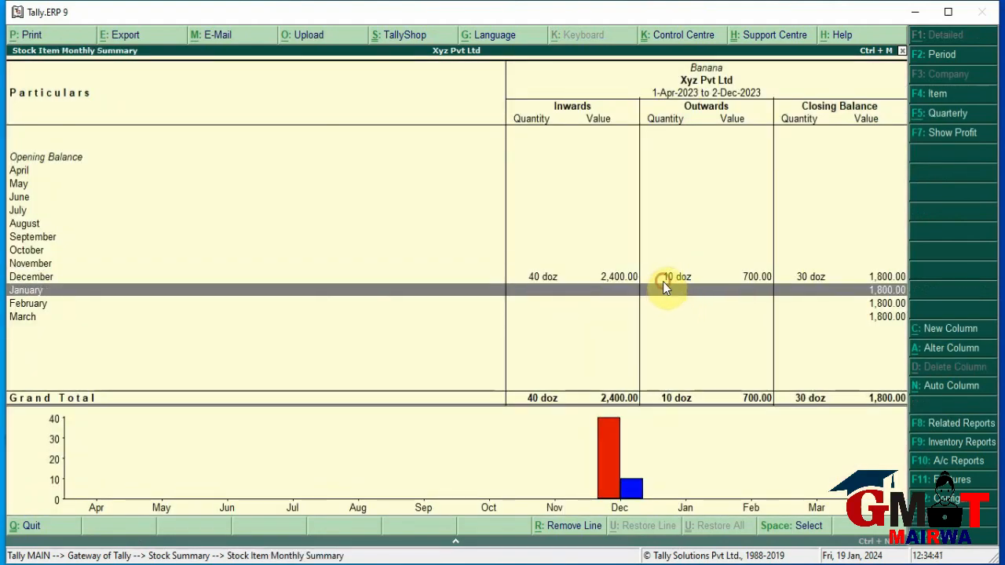
{"action": "left_click", "coordinate": [681, 281]}
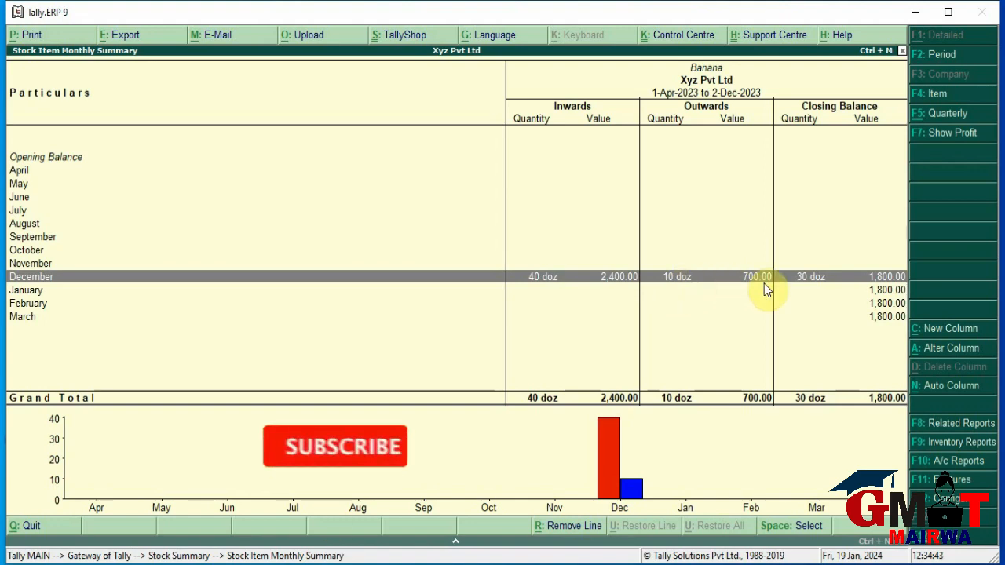